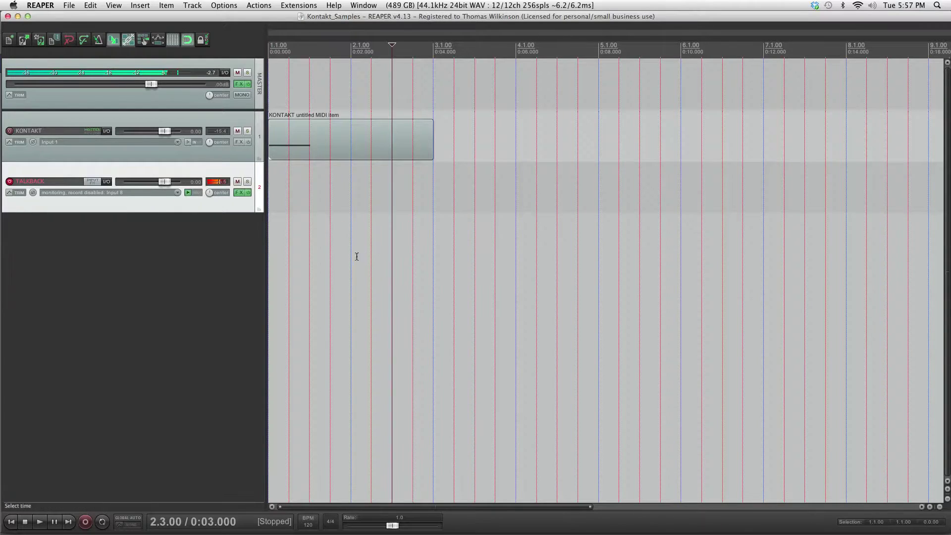
Add the VSTi Kontakt 4 (8 out) instrument to the KONTAKT track's effects chain
scroll(356, 256, "up", 3)
scroll(319, 246, "down", 4)
scroll(314, 249, "up", 3)
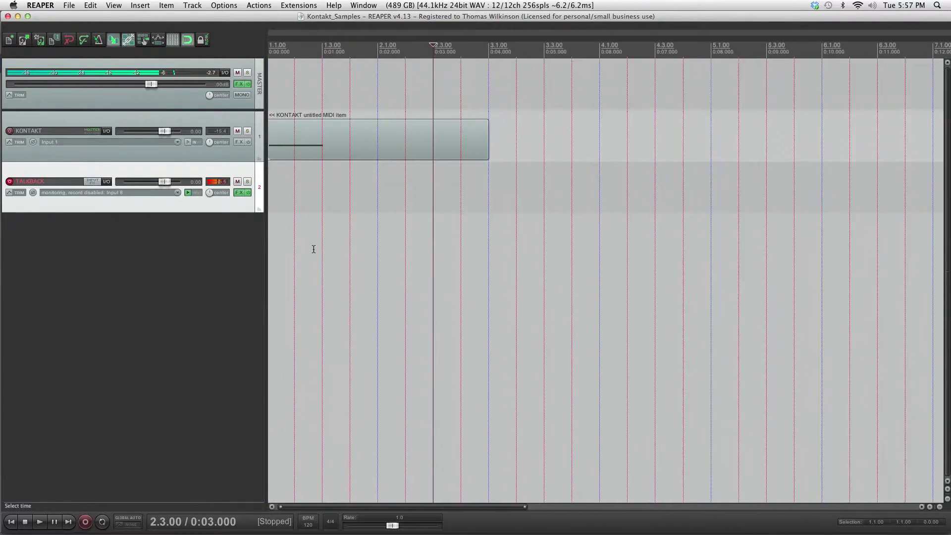
scroll(325, 239, "down", 2)
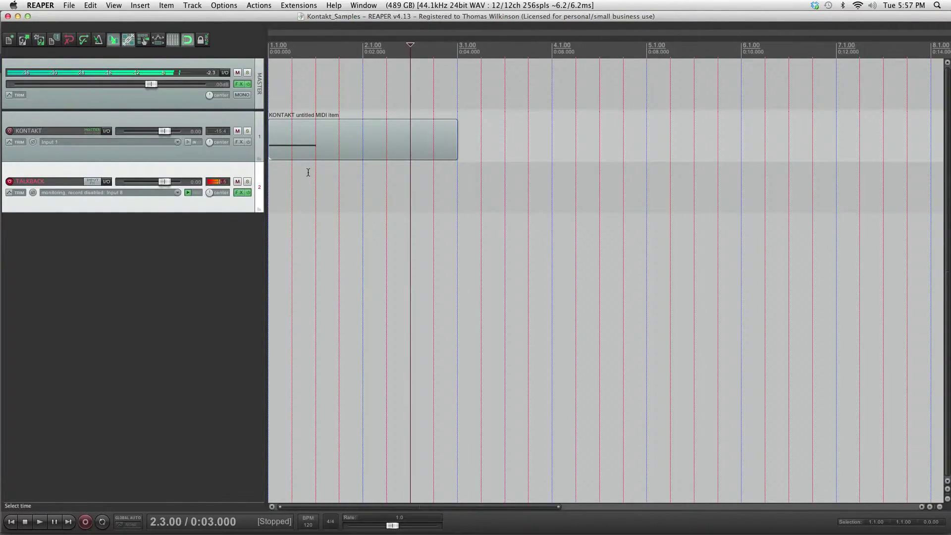
left_click(239, 142)
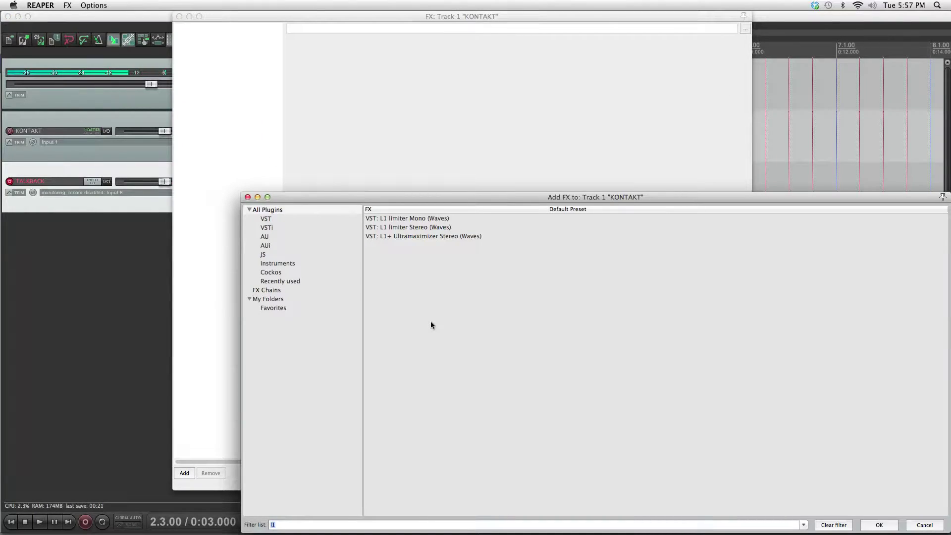
type("kontakt")
double_click(415, 236)
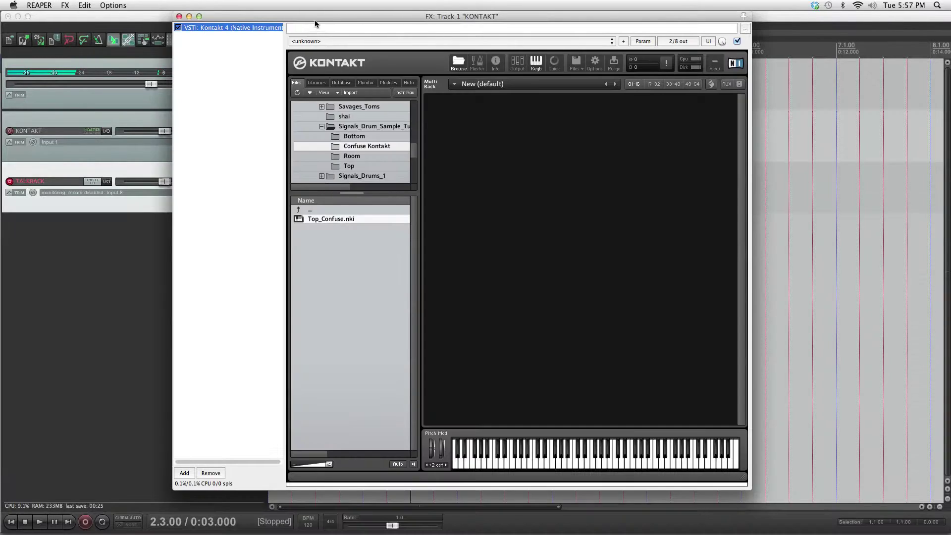
left_click_drag(314, 20, 358, 31)
Open the Top folder of the Signals drum samples and select Hard_Vel_Hit1.wav, Low_Vel_Hit1.wav and Med_Vel_Hit1.wav together
left_click(410, 141)
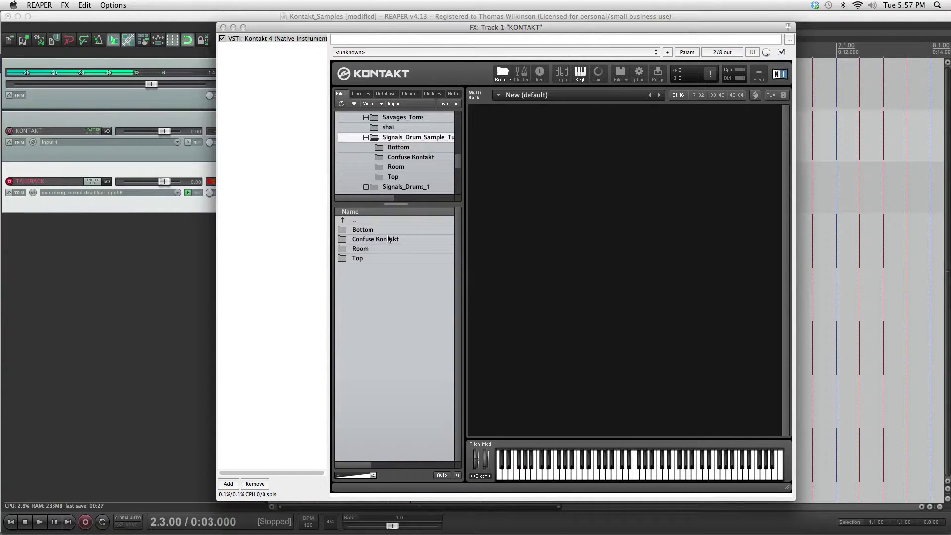
double_click(378, 257)
double_click(371, 220)
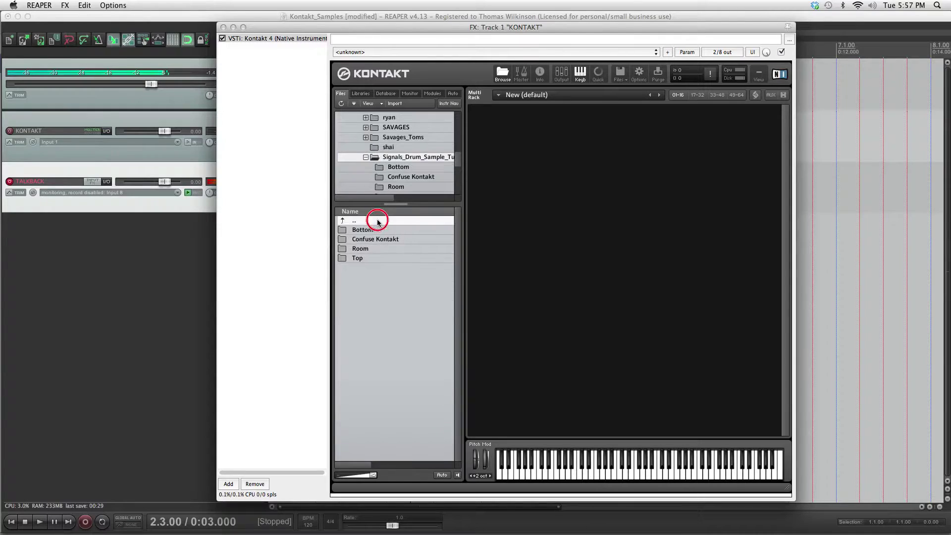
double_click(383, 258)
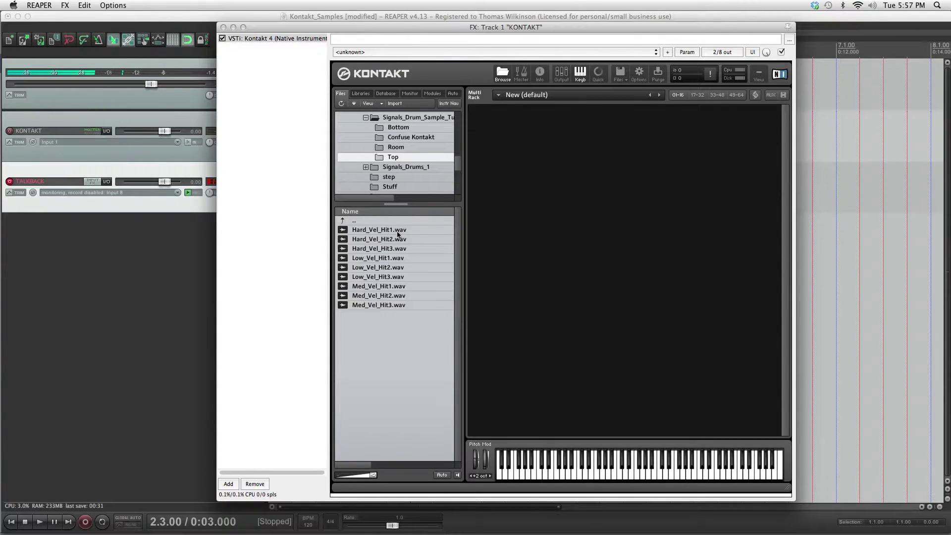
left_click(396, 230)
left_click(397, 259, "super")
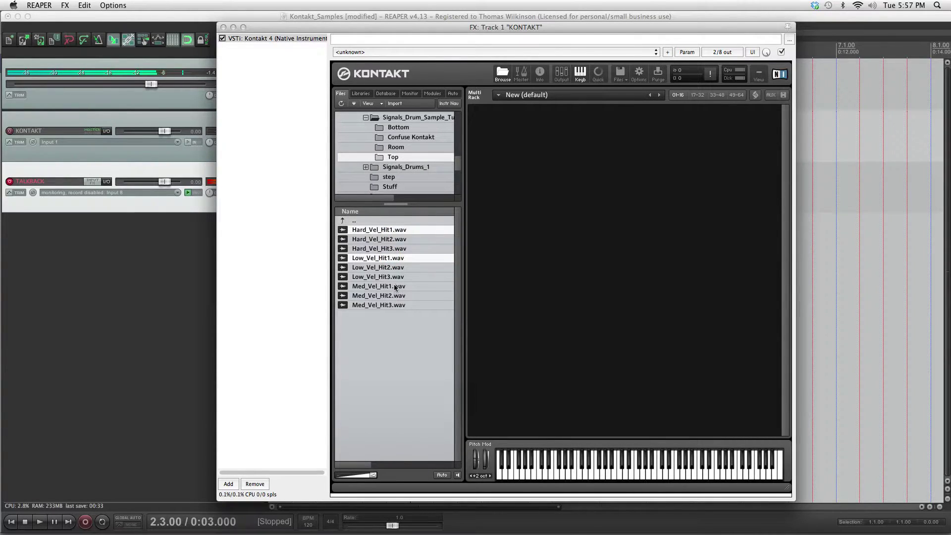
left_click(395, 286, "super")
Create a new instrument and map the three selected Hit1 samples in its Mapping Editor to adjacent keys from C1
left_click(627, 80)
left_click(632, 90)
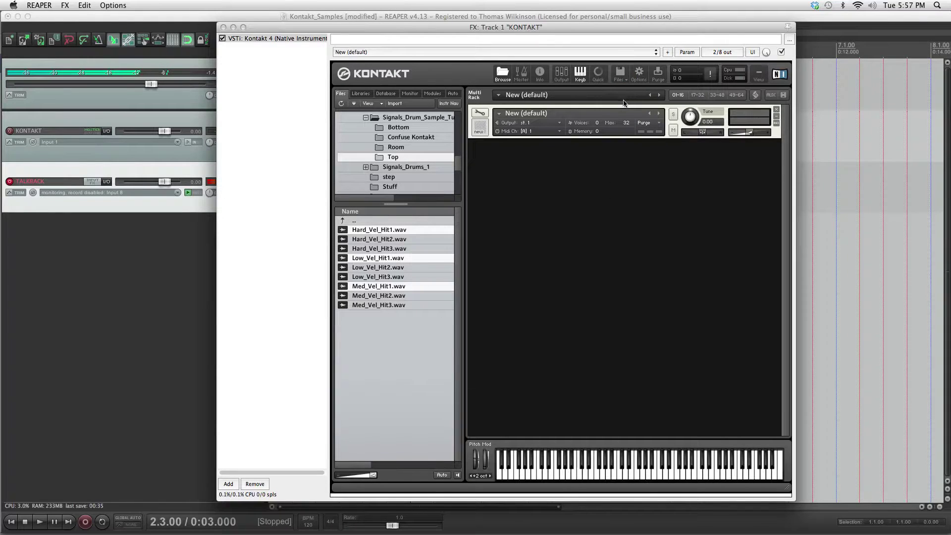
left_click(479, 113)
left_click(613, 147)
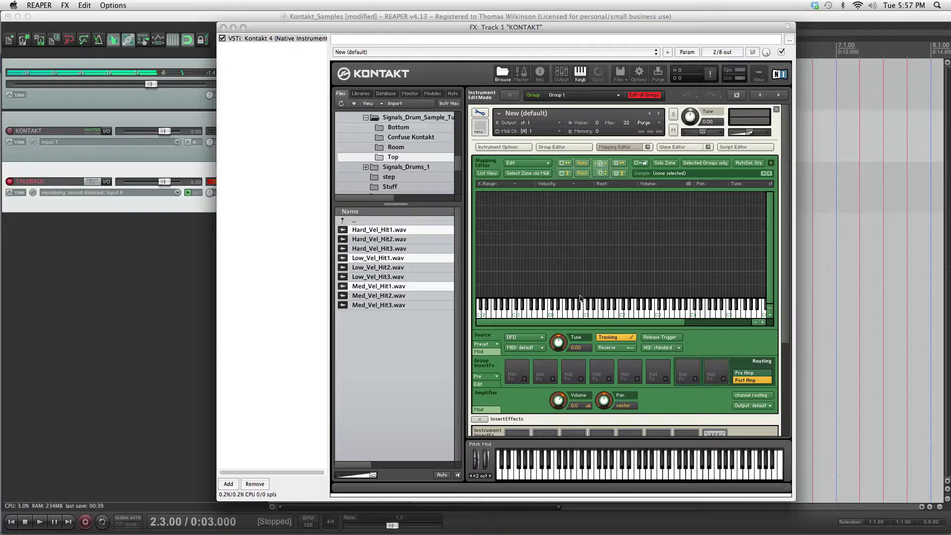
left_click_drag(390, 292, 585, 293)
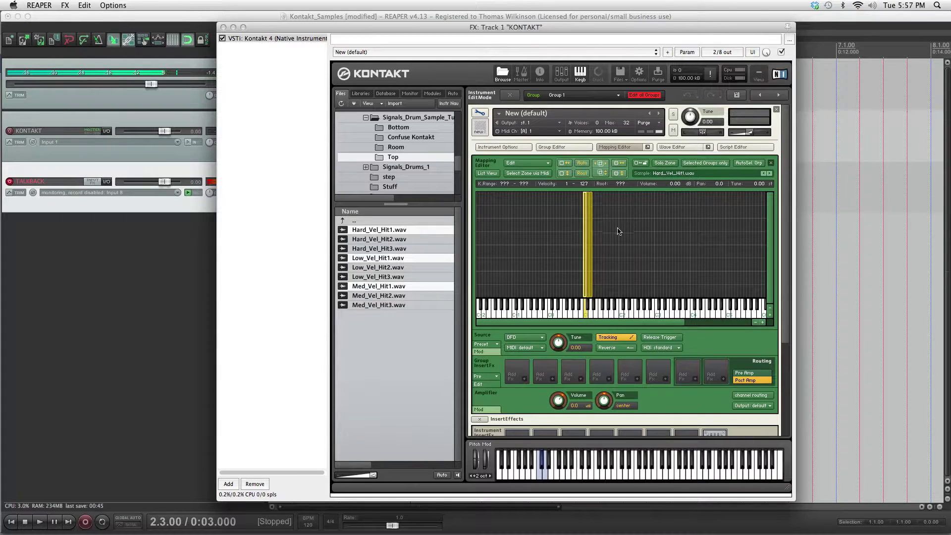
Set the lower velocity limit of the Hard_Vel_Hit1 zone to 80 and the upper velocity limit of the Low_Vel_Hit1 zone to 50
left_click(585, 233)
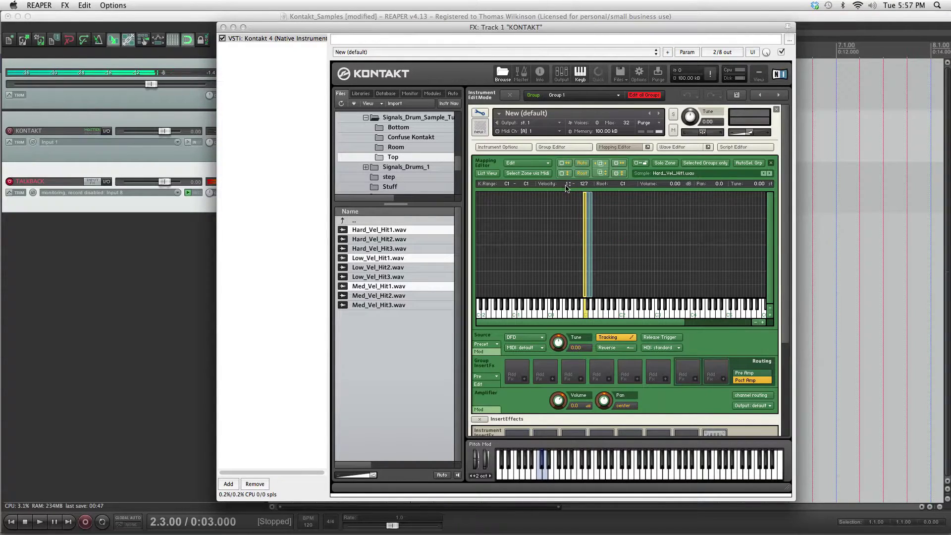
key("Return")
left_click(604, 212)
key("space")
left_click(588, 212)
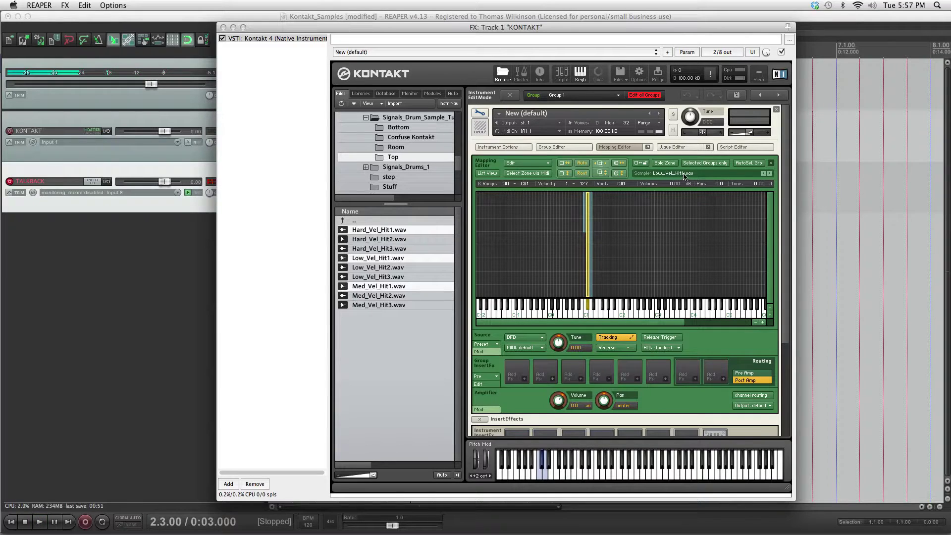
double_click(585, 184)
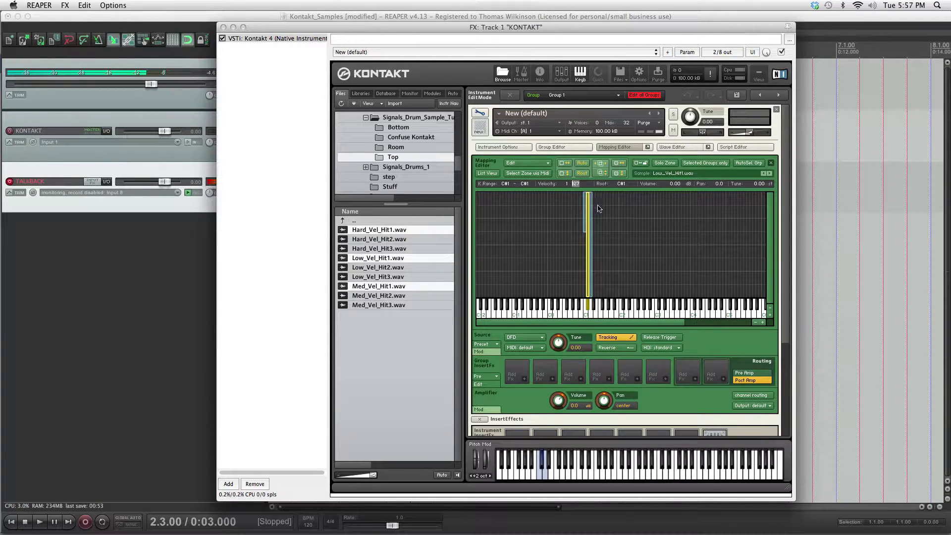
type("50")
key("Return")
Set the Med_Vel_Hit1 zone's velocity range to 51–79
left_click(591, 234)
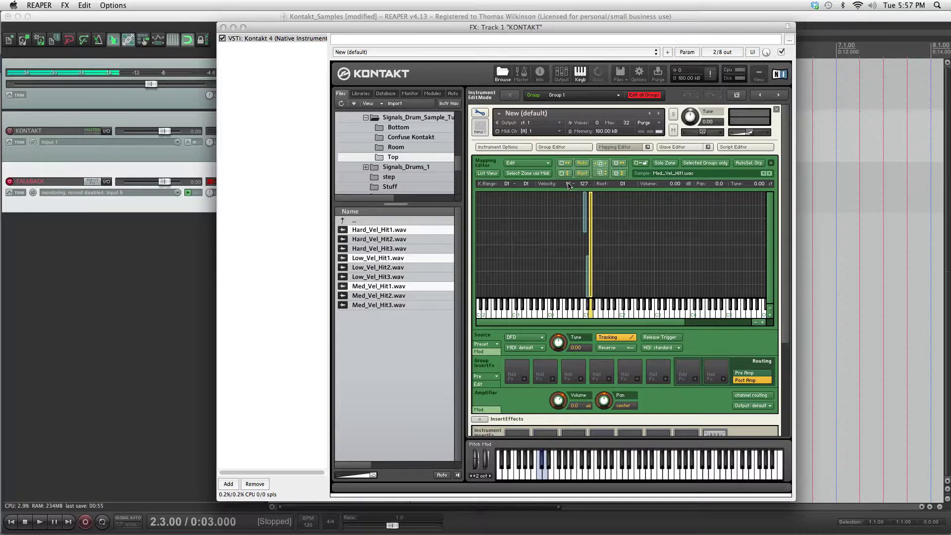
double_click(568, 183)
type("51")
key("Return")
type("79")
Move the low and medium velocity zones onto the C1 key so they stack beneath the hard velocity zone
left_click(610, 231)
left_click_drag(587, 279, 585, 251)
left_click(606, 235)
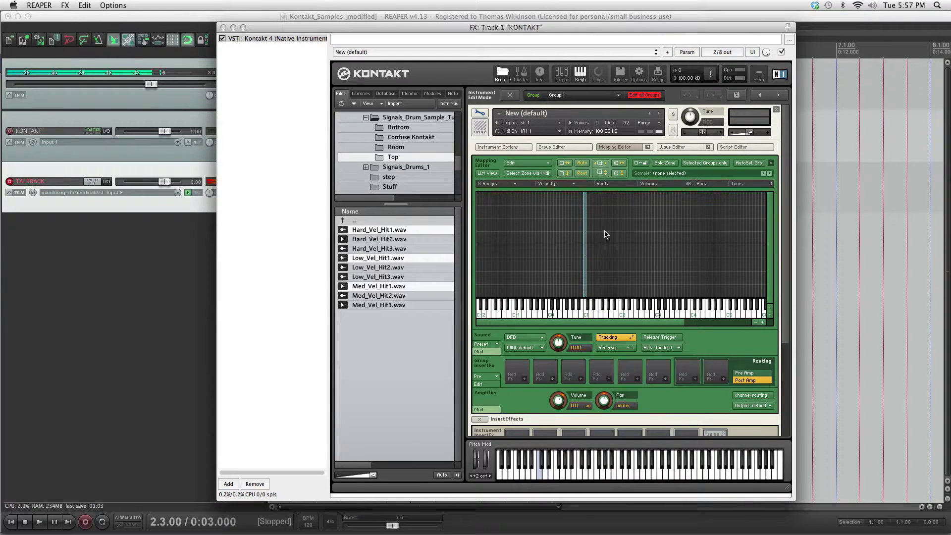
Show the Group Editor and create an empty group named Group 2
left_click(569, 147)
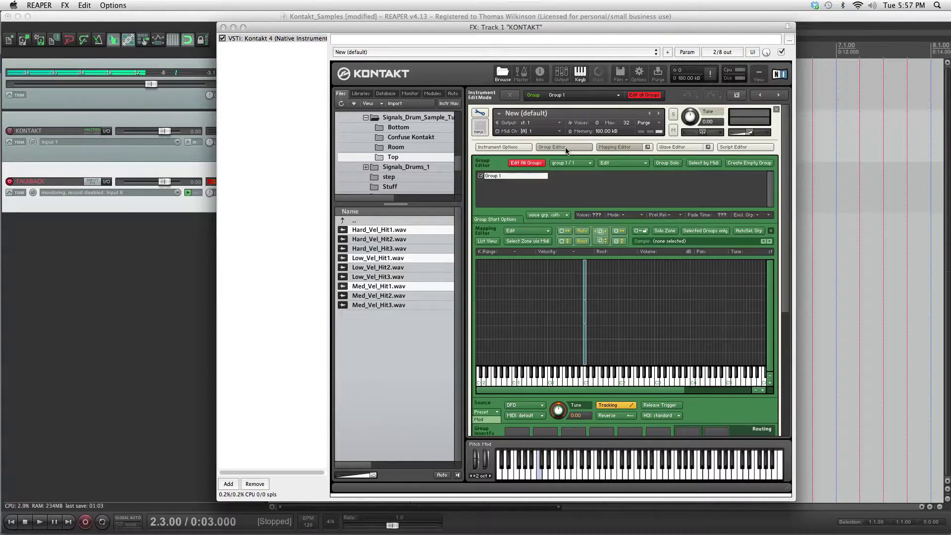
left_click(747, 163)
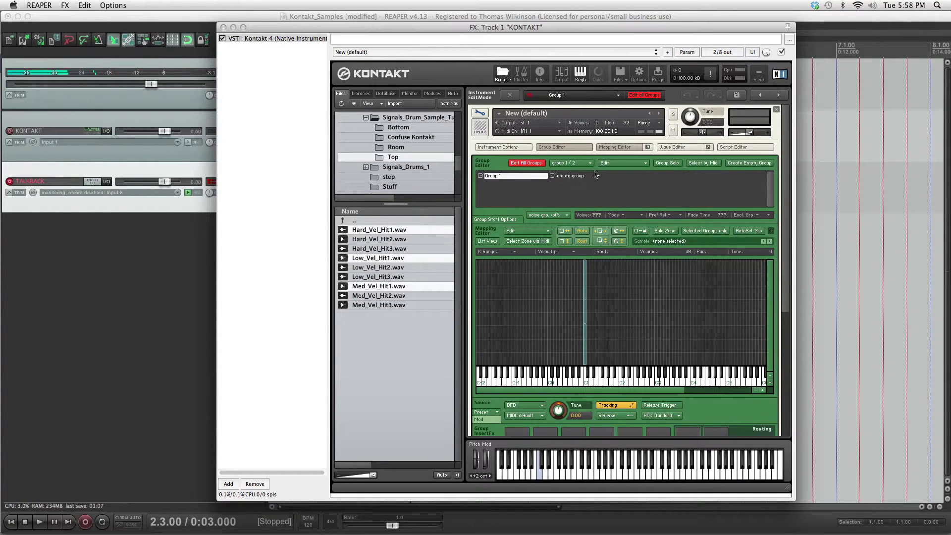
double_click(570, 177)
type("Gro")
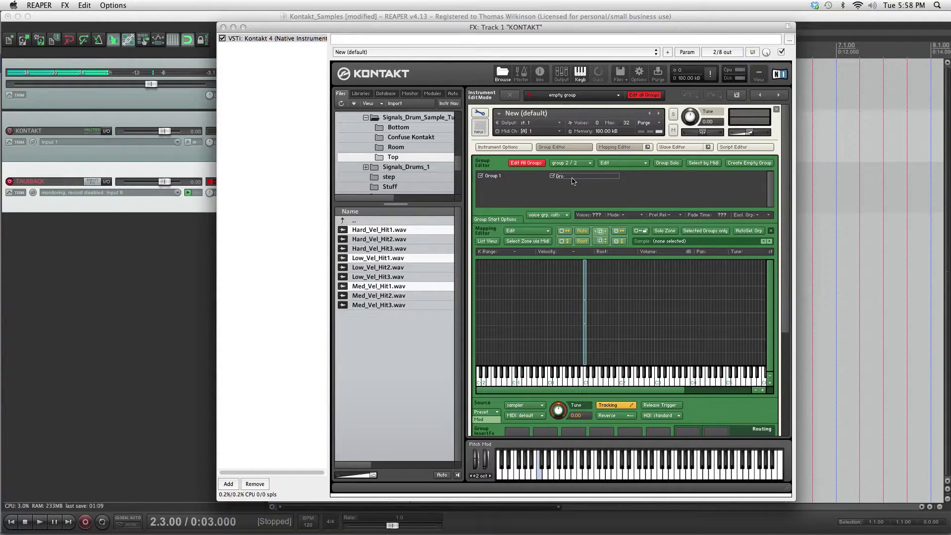
type("up 2")
key("Return")
Restrict editing and the mapping display to Group 2, and map the hard, low and medium Hit2 samples to adjacent keys from C1
left_click(389, 241)
left_click(394, 271, "super")
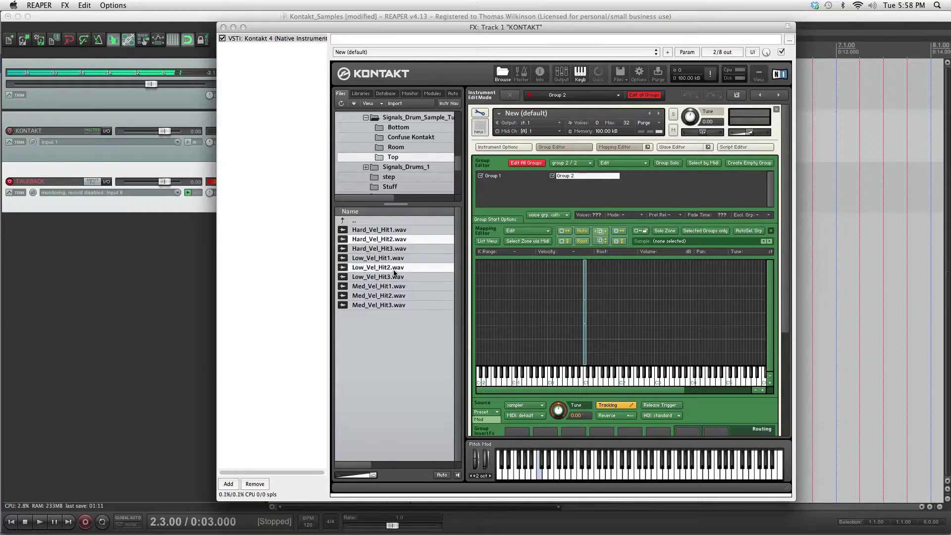
left_click(393, 298, "super")
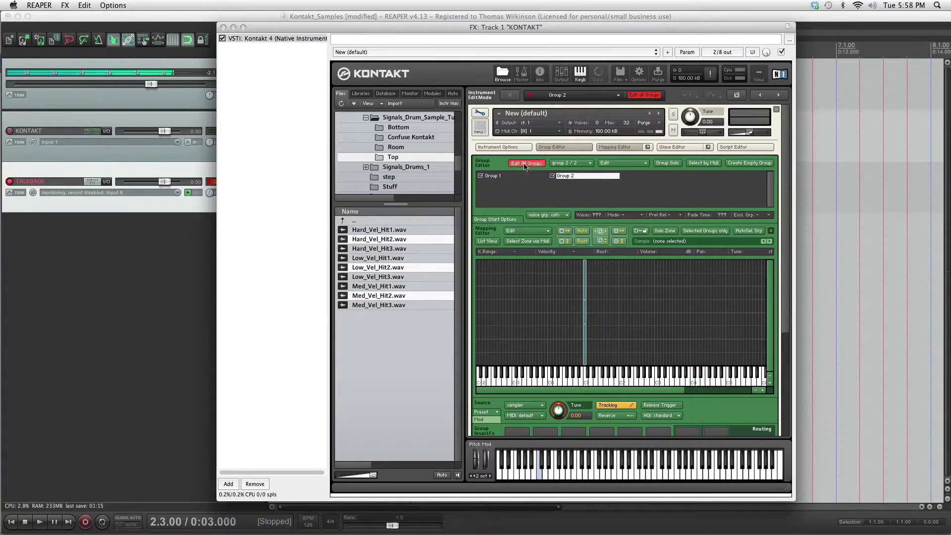
left_click(541, 165)
left_click(700, 232)
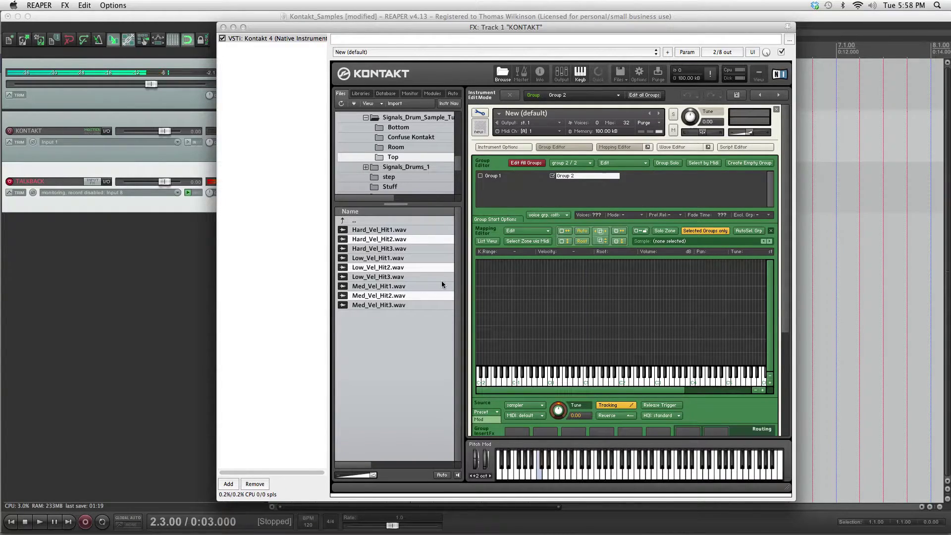
left_click_drag(396, 242, 585, 353)
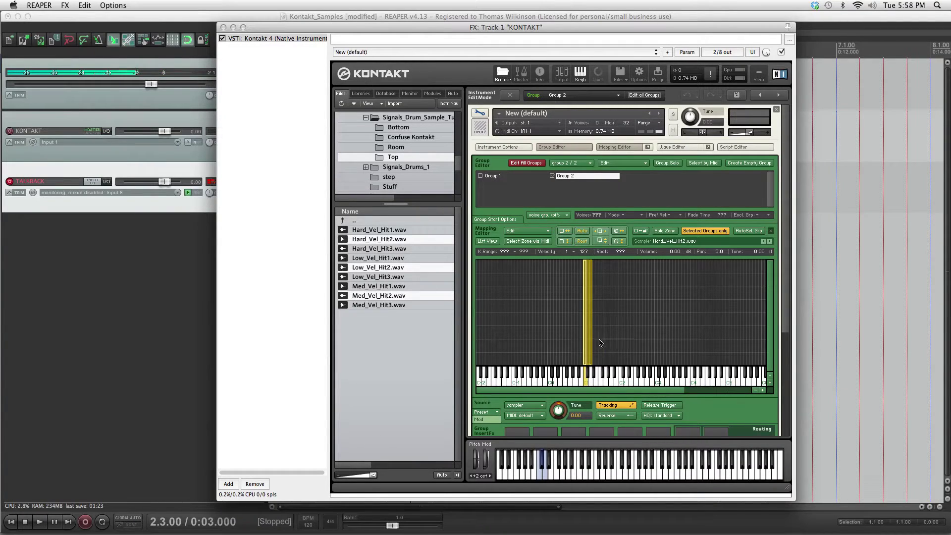
Set the lower velocity limit of all three Hit2 zones in Group 2 to 80
left_click(568, 252)
left_click(606, 307)
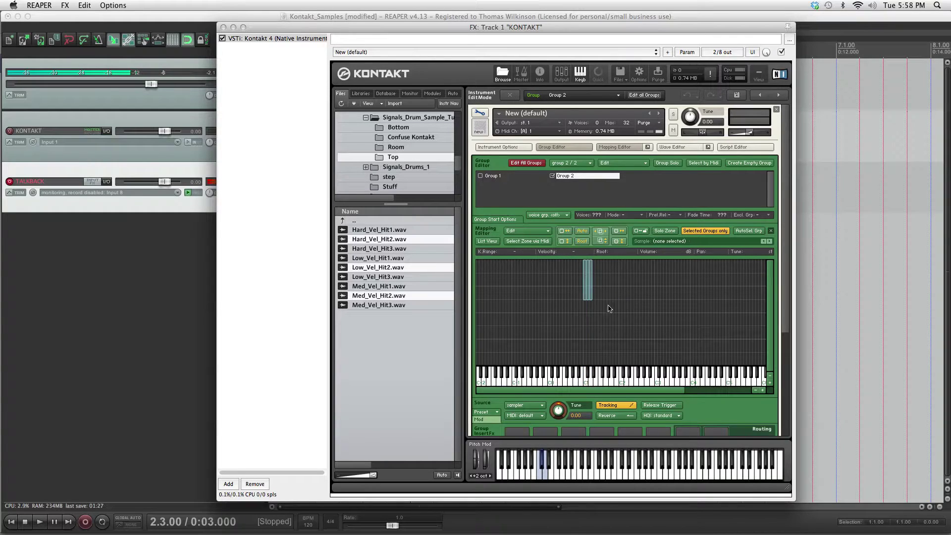
Set the Low_Vel_Hit2 zone's velocity range to 1–50 and move it onto the C1 key
left_click(588, 293)
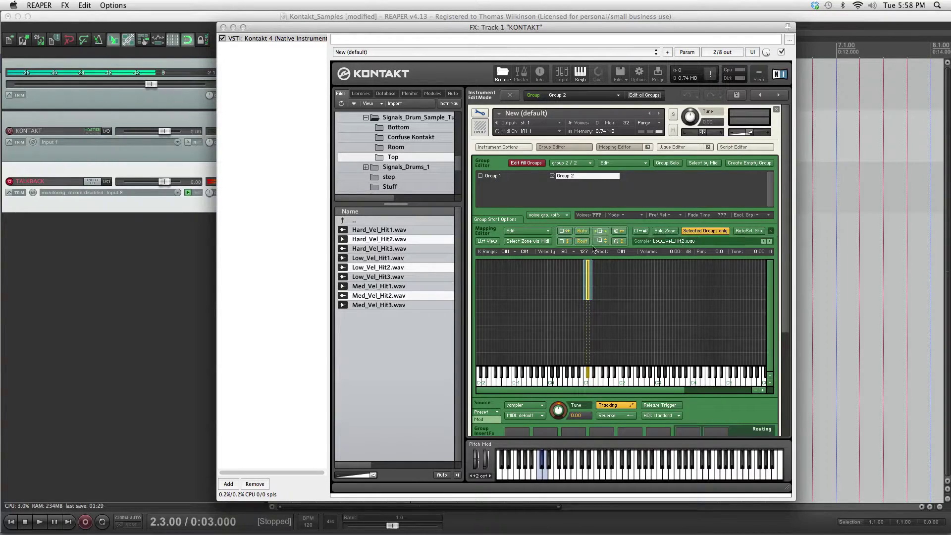
left_click_drag(576, 264, 602, 279)
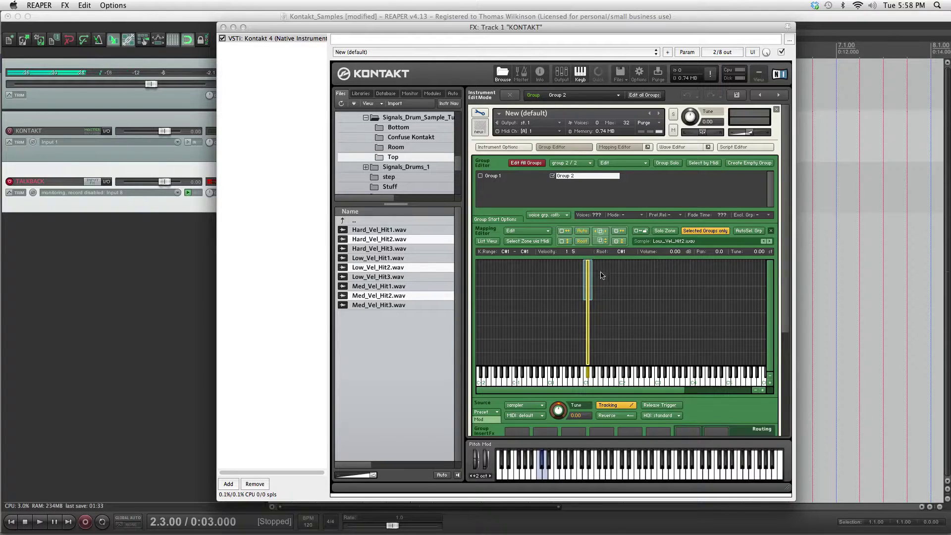
left_click(638, 309)
left_click(588, 339)
left_click_drag(588, 339, 585, 339)
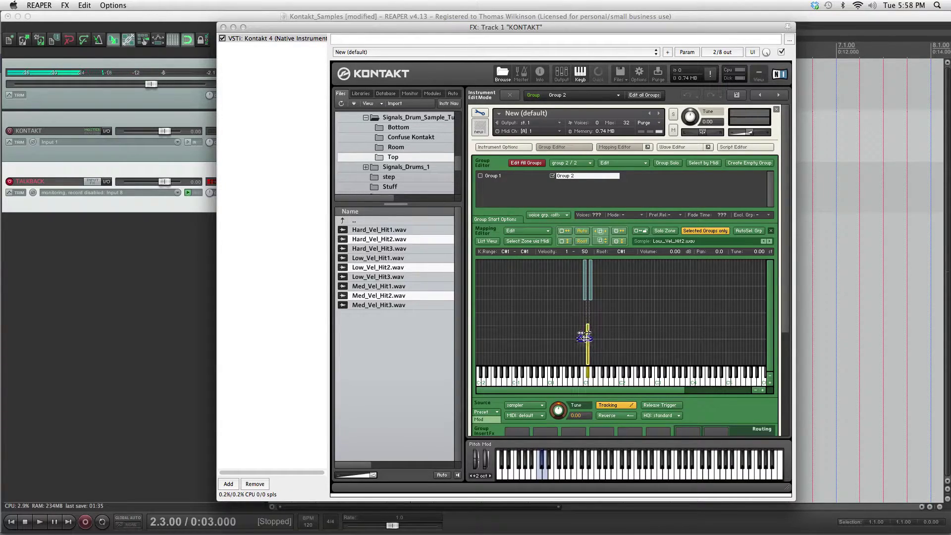
Set the Med_Vel_Hit2 zone's velocity range to 51–79 and move it onto C1 between the other two zones
left_click(592, 296)
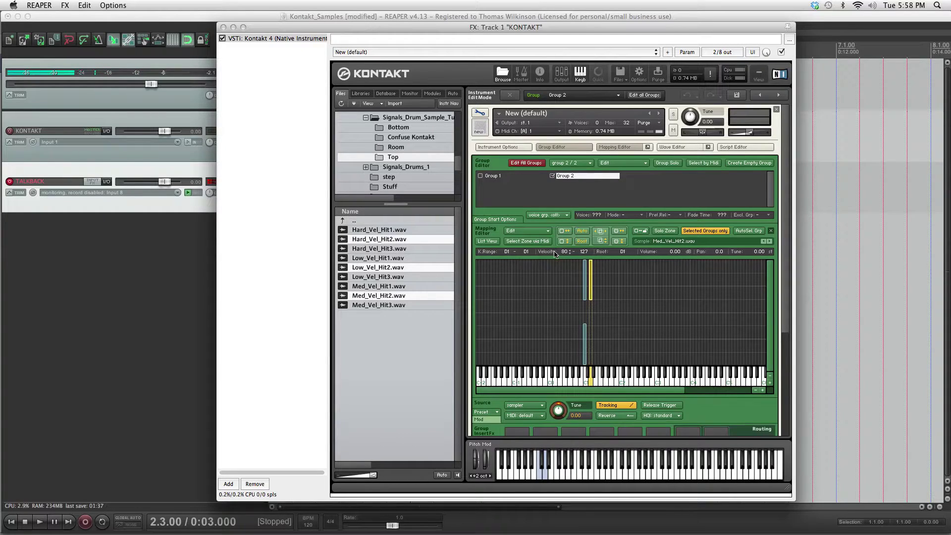
double_click(585, 252)
type("79")
left_click(624, 318)
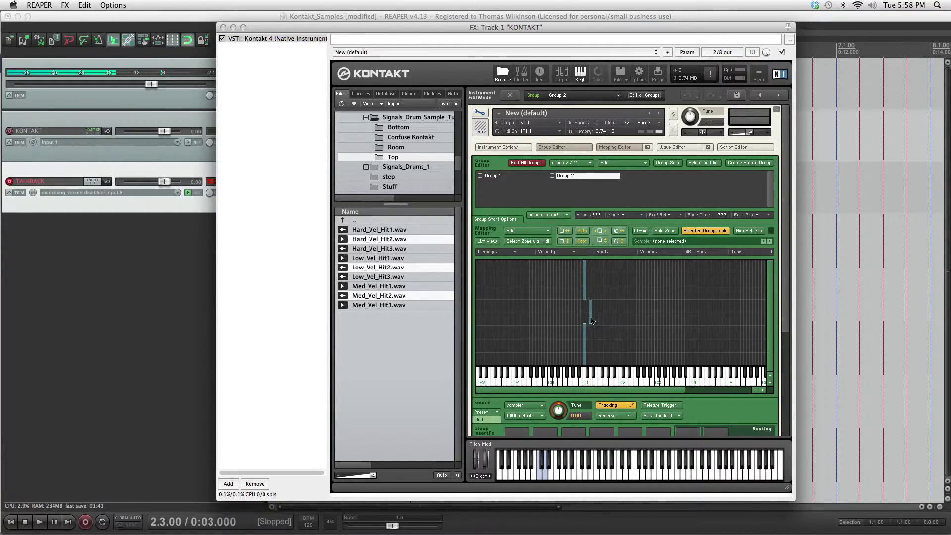
left_click_drag(591, 318, 584, 316)
left_click(603, 318)
Create another empty group and name it Group 3
right_click(644, 184)
key("Escape")
left_click(741, 166)
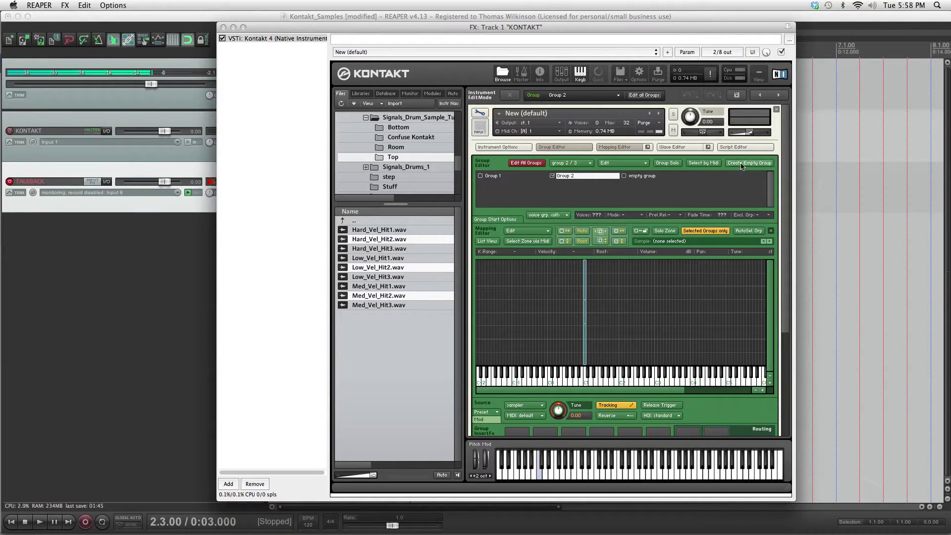
double_click(644, 176)
type("Gro")
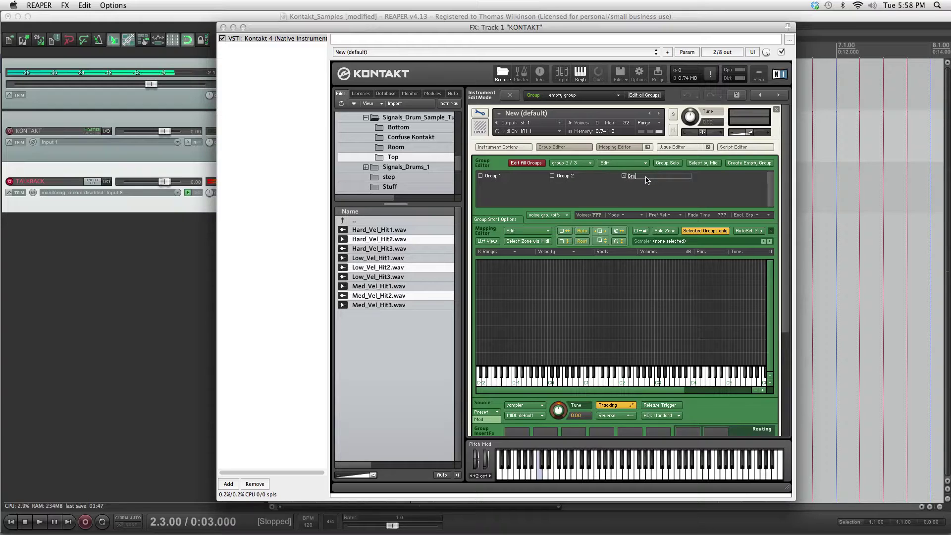
type("up 3")
key("Return")
Map Hard_Vel_Hit3.wav, Low_Vel_Hit3.wav and Med_Vel_Hit3.wav into Group 3 on adjacent keys from C1
left_click(406, 250)
left_click(406, 275, "super")
left_click(400, 305, "super")
left_click_drag(396, 304, 585, 355)
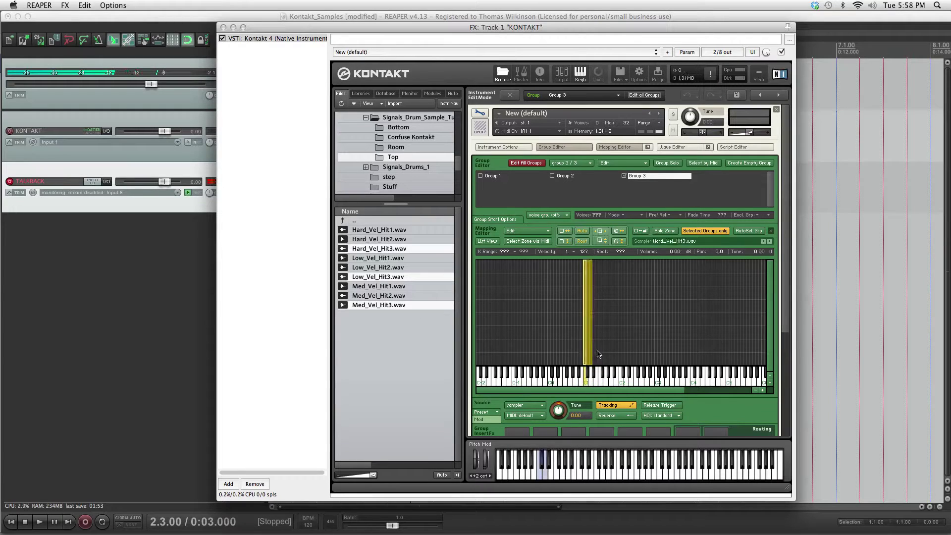
Set the lower velocity limit of the Hard_Vel_Hit3 zone to 80 and the upper velocity limit of the Low_Vel_Hit3 zone to 50
double_click(567, 252)
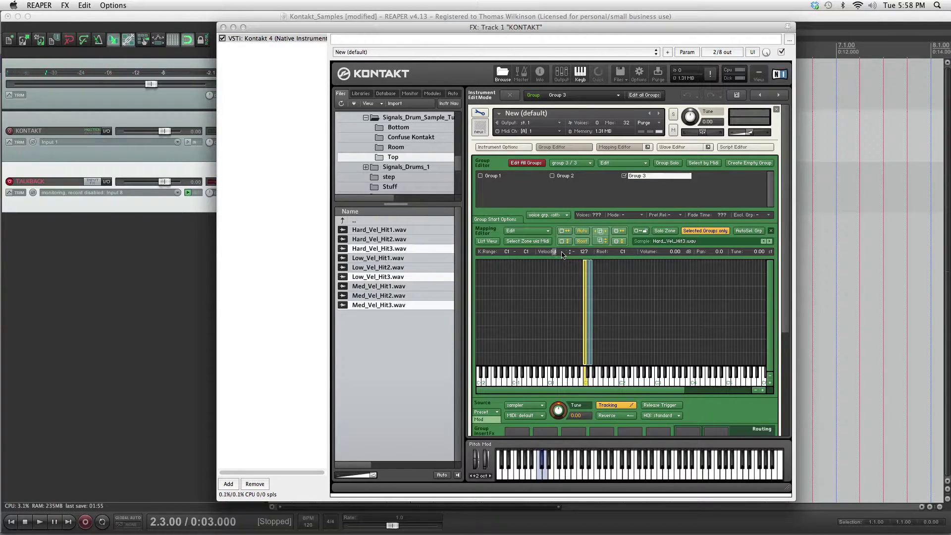
left_click(590, 280)
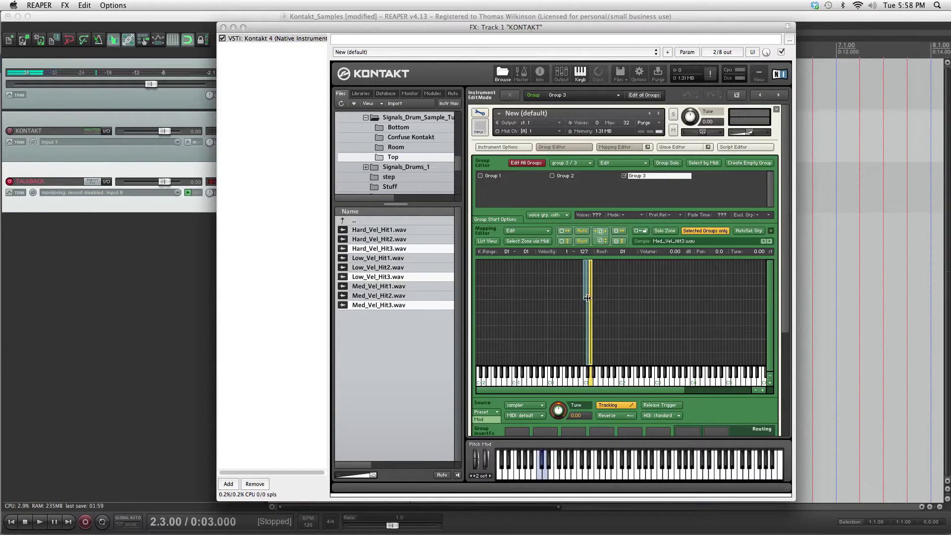
left_click(587, 300)
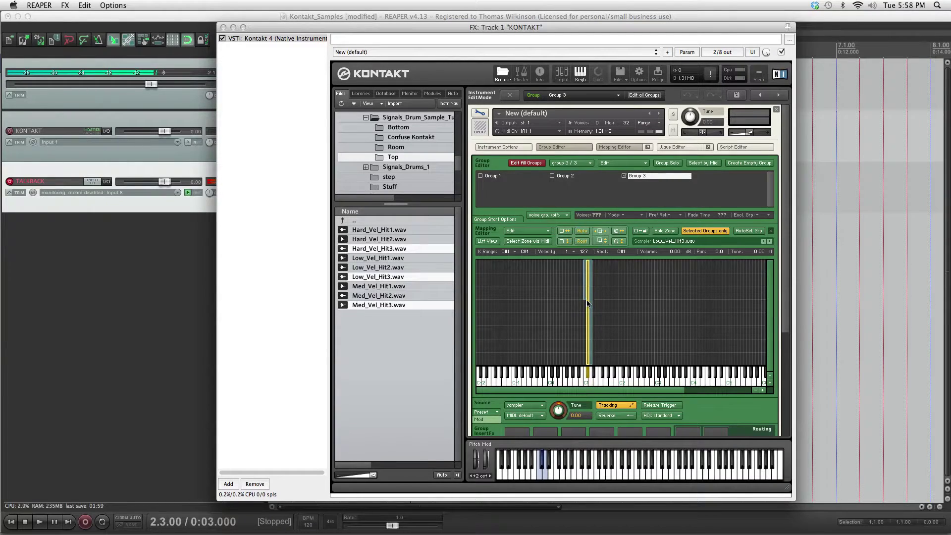
left_click(636, 299)
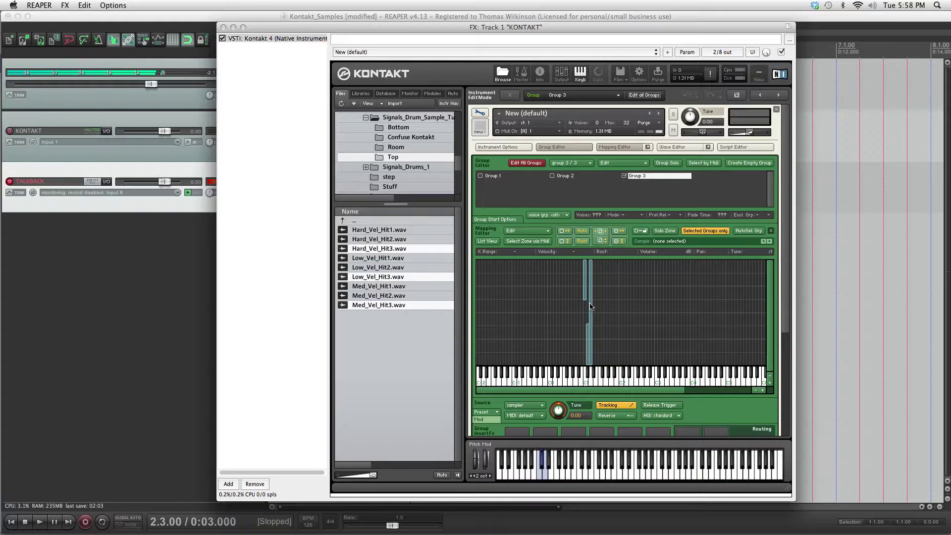
Set the Med_Vel_Hit3 zone's velocity range to 51–79 and stack the Low_Vel_Hit3 and Med_Vel_Hit3 zones on C1
left_click(592, 305)
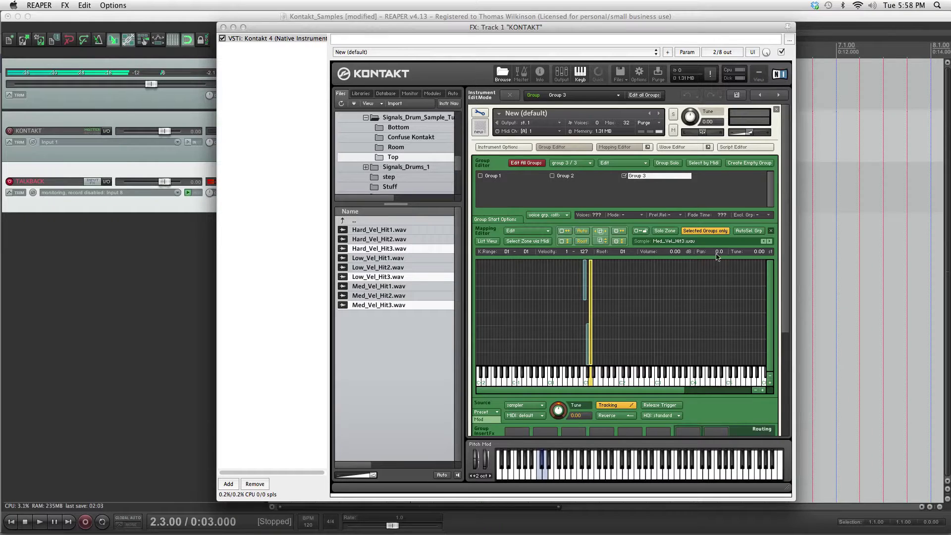
double_click(566, 251)
double_click(585, 253)
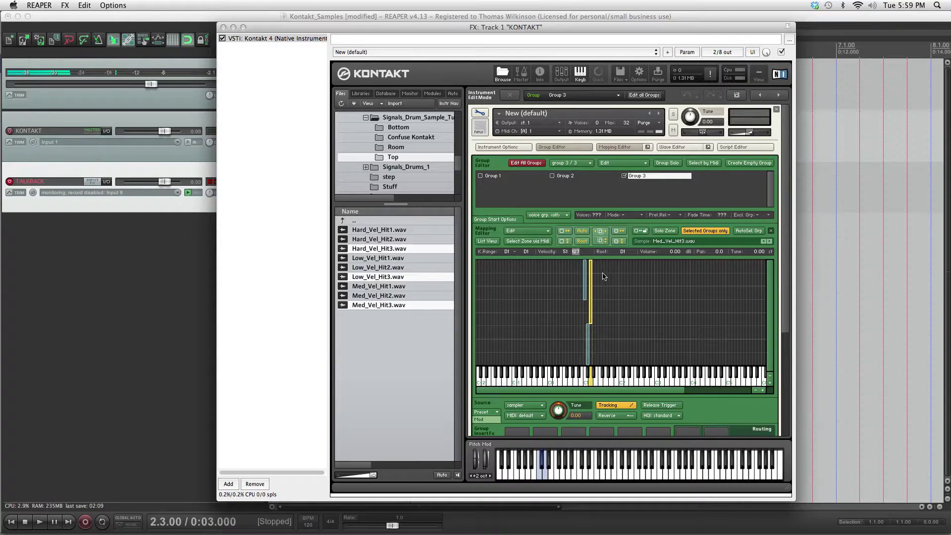
type("79")
left_click(625, 287)
left_click_drag(587, 351, 584, 350)
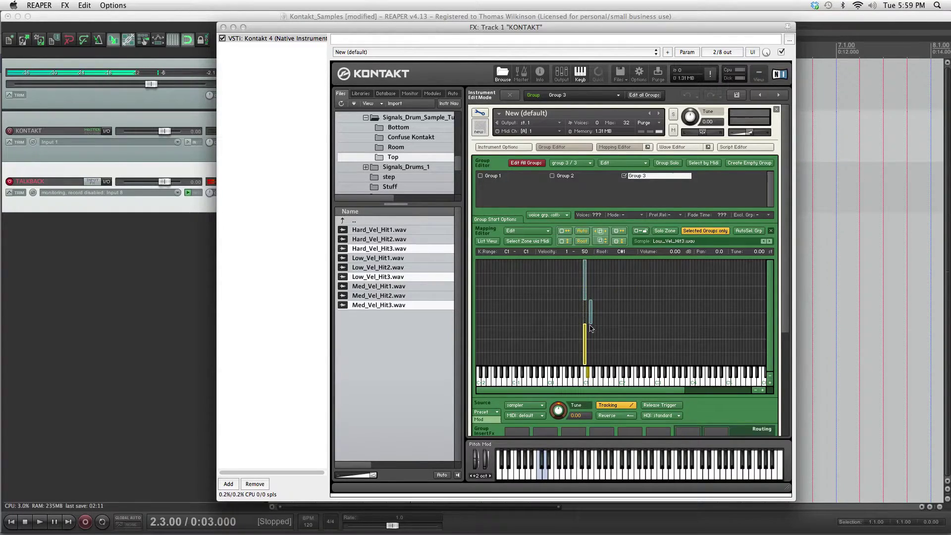
left_click_drag(591, 317, 585, 318)
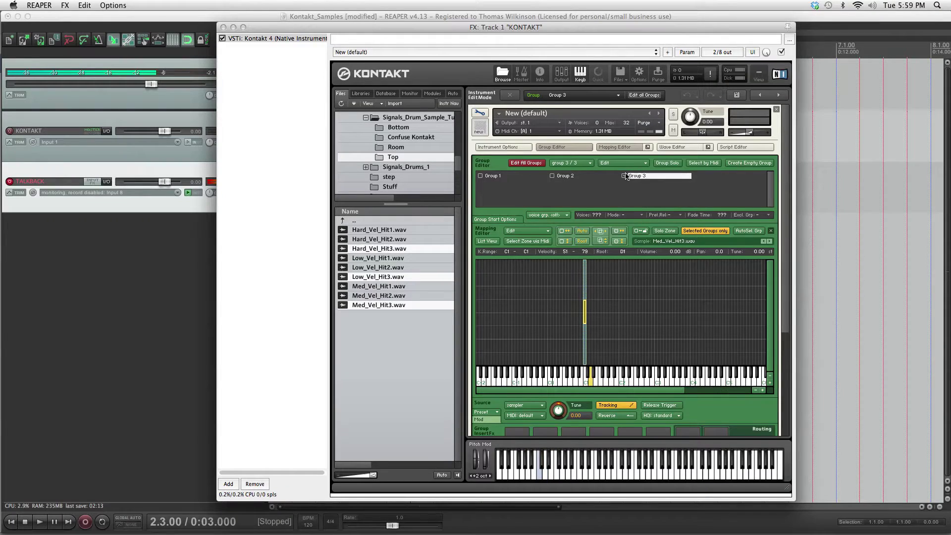
Check the zone mapping of each group in turn and remove the existing volume envelope from Group 1
left_click(500, 178)
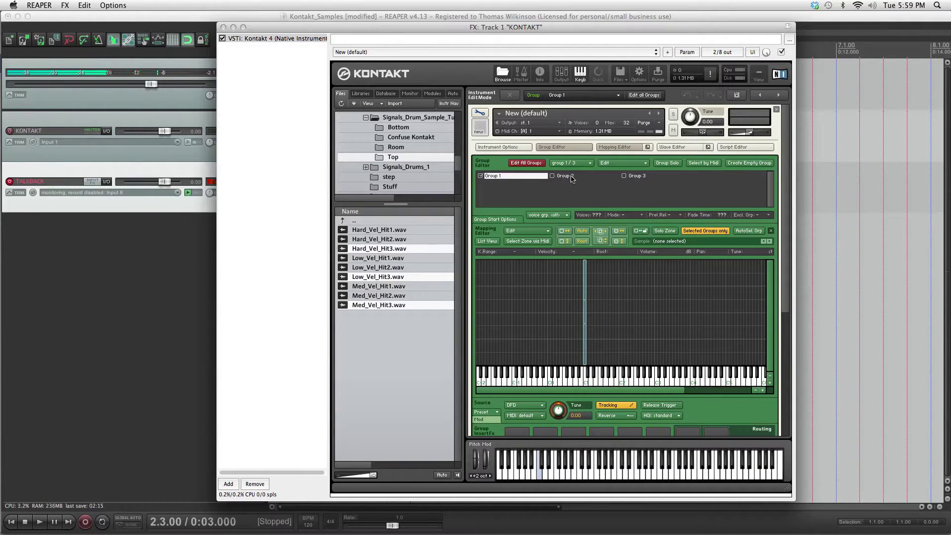
left_click(570, 177)
left_click(637, 178)
left_click(496, 177)
left_click(785, 315)
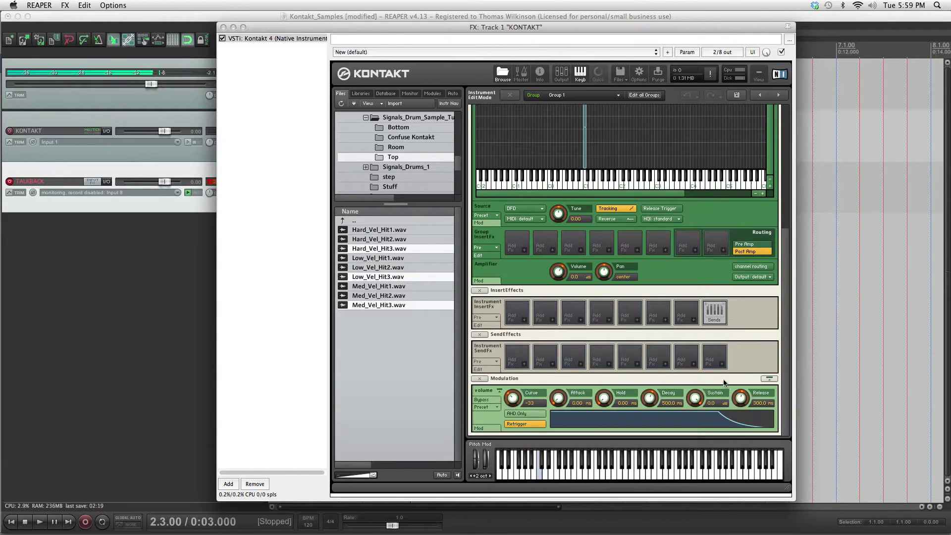
left_click(729, 393)
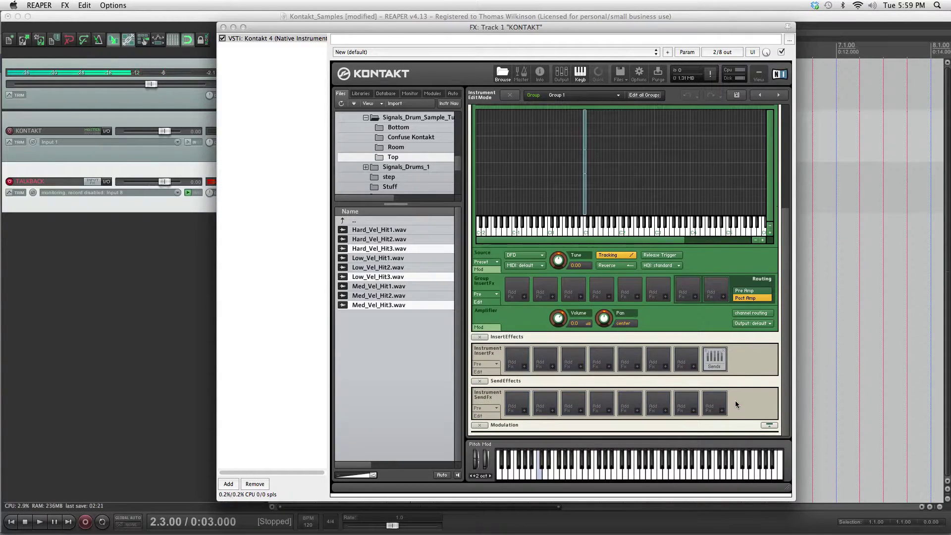
Turn on editing of all groups and add an AHDSR envelope modulating the amplifier volume
left_click_drag(788, 356, 744, 234)
left_click(518, 161)
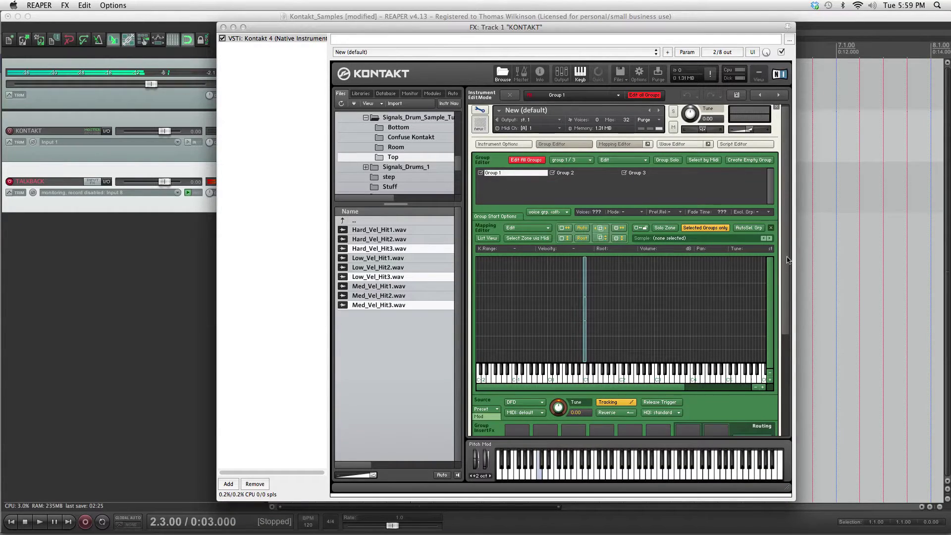
left_click_drag(788, 260, 776, 394)
right_click(551, 321)
mouse_move(575, 337)
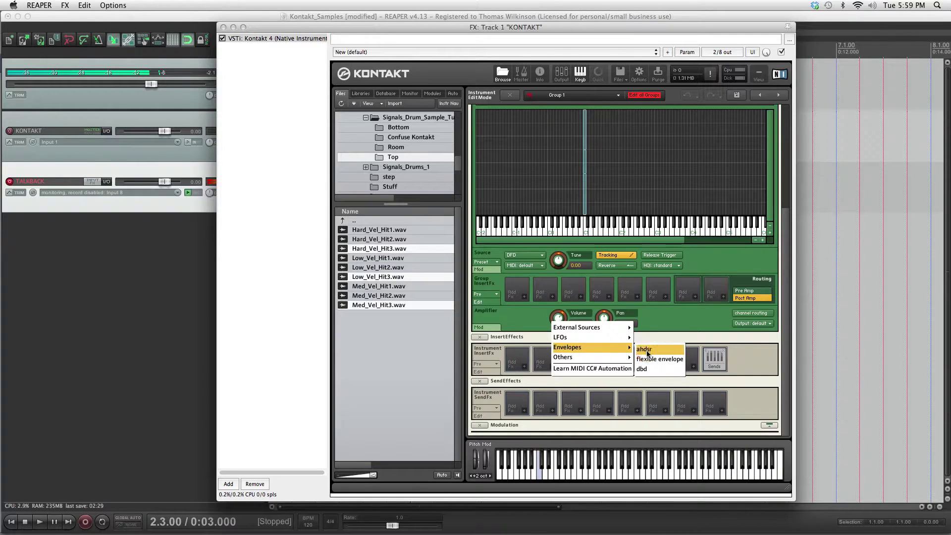
left_click(646, 350)
Switch the volume envelope to AHD Only and raise Hold to 15.0k ms and Decay to 25.0k ms
left_click(785, 360)
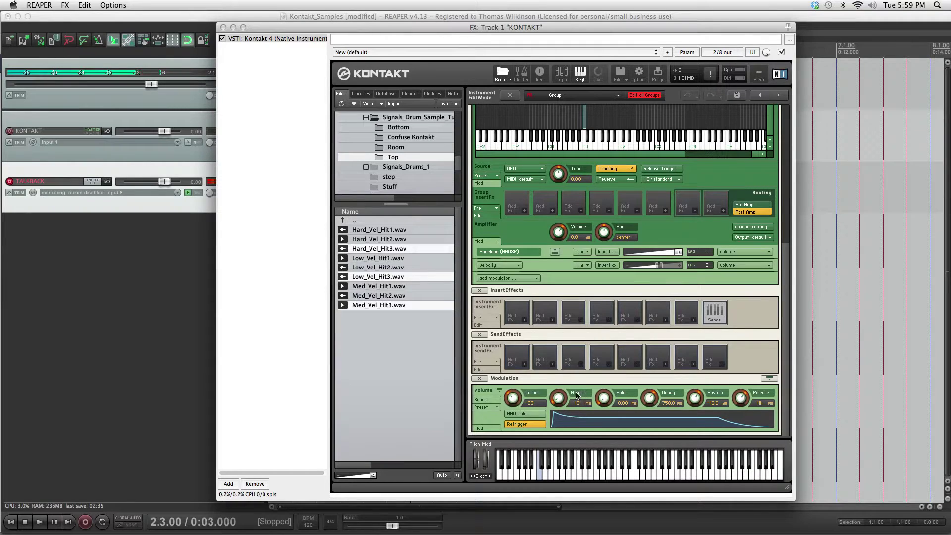
left_click(535, 415)
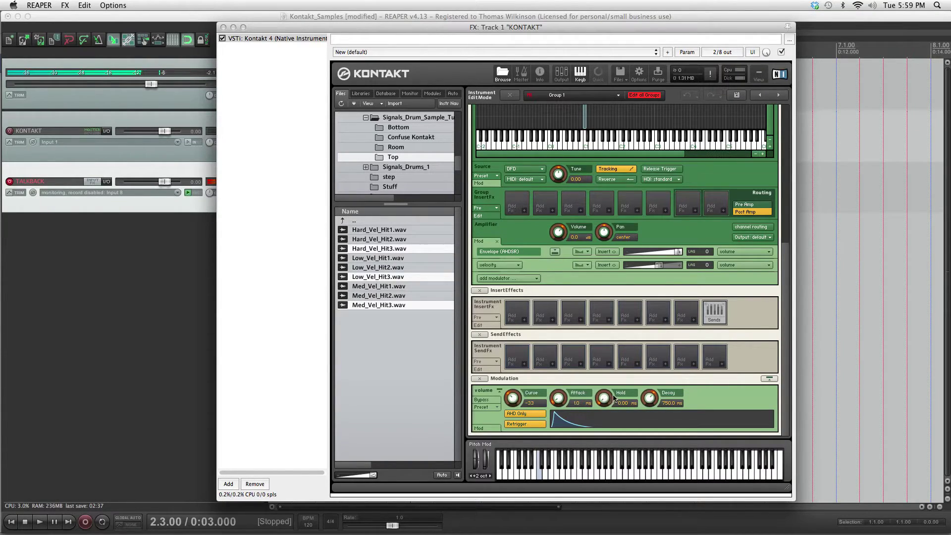
left_click(534, 413)
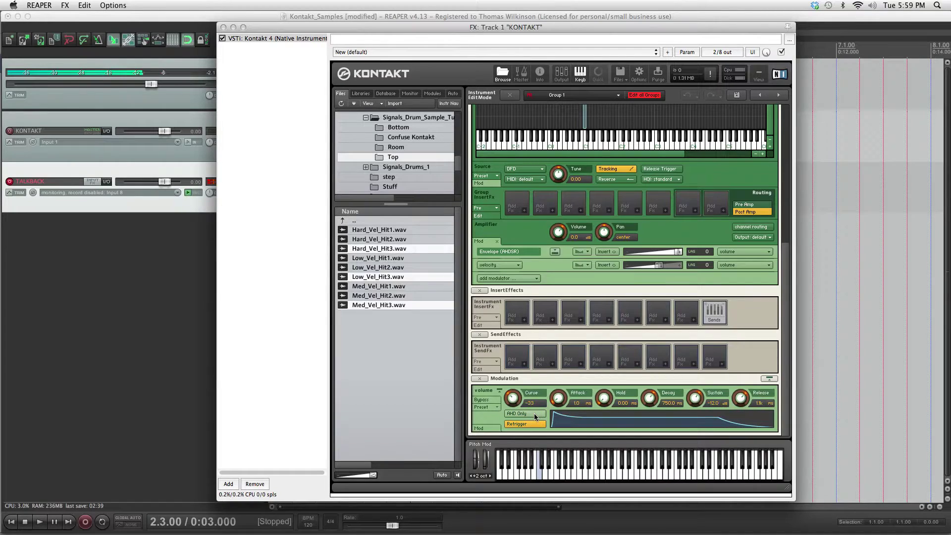
left_click(534, 413)
left_click_drag(606, 398, 647, 276)
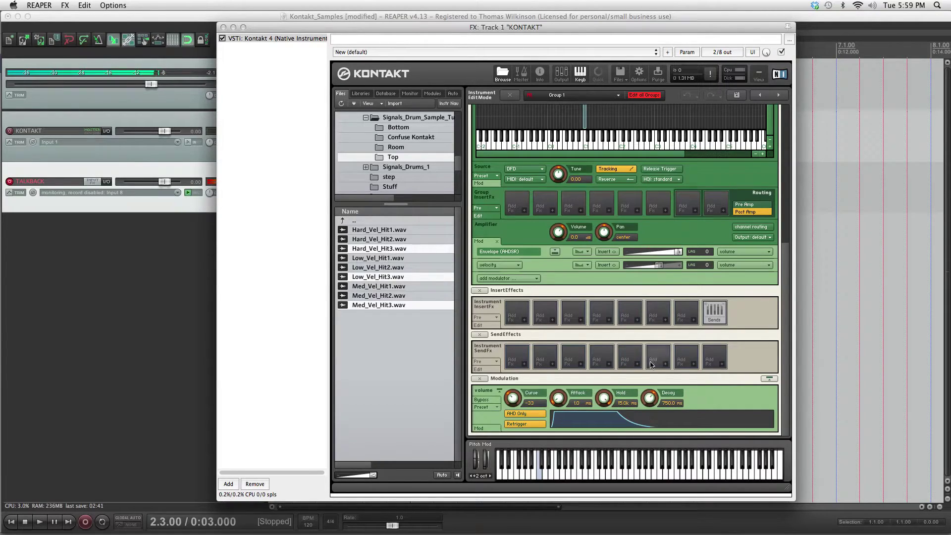
left_click_drag(650, 396, 662, 312)
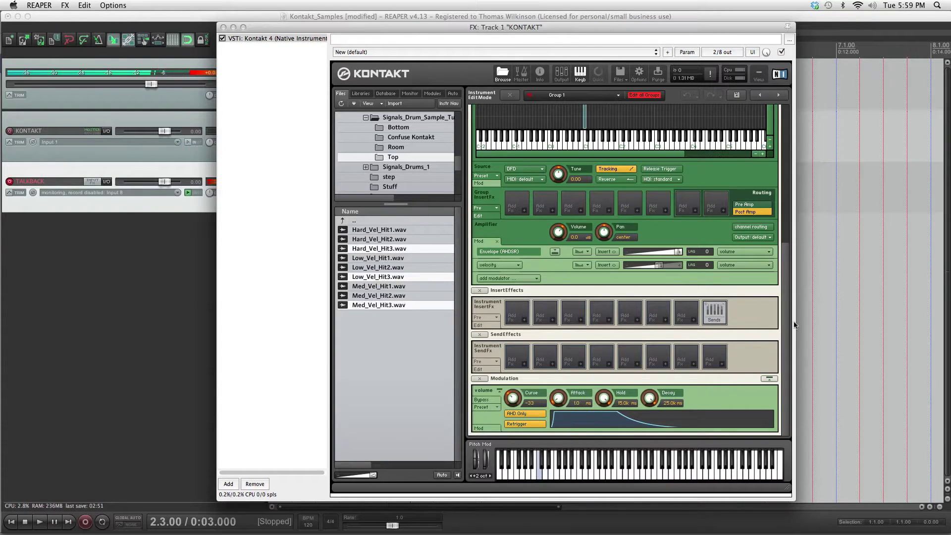
Expand the group start options in the Group Editor
left_click_drag(786, 271, 768, 350)
left_click(784, 236)
left_click_drag(785, 253, 778, 396)
left_click_drag(785, 267, 780, 293)
left_click_drag(785, 384, 787, 229)
left_click(495, 219)
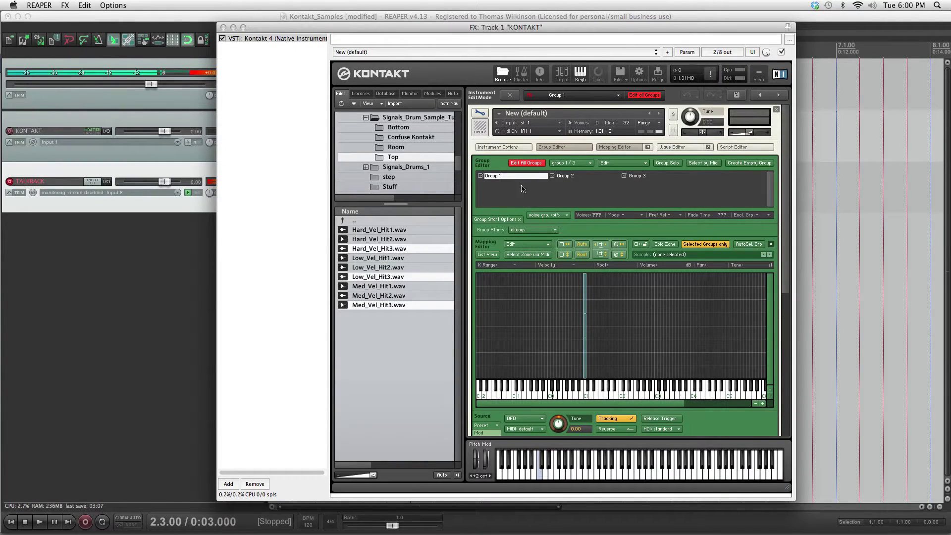
Set the group start condition of all groups to cycle random and check it in Group 2 and Group 3
left_click(536, 230)
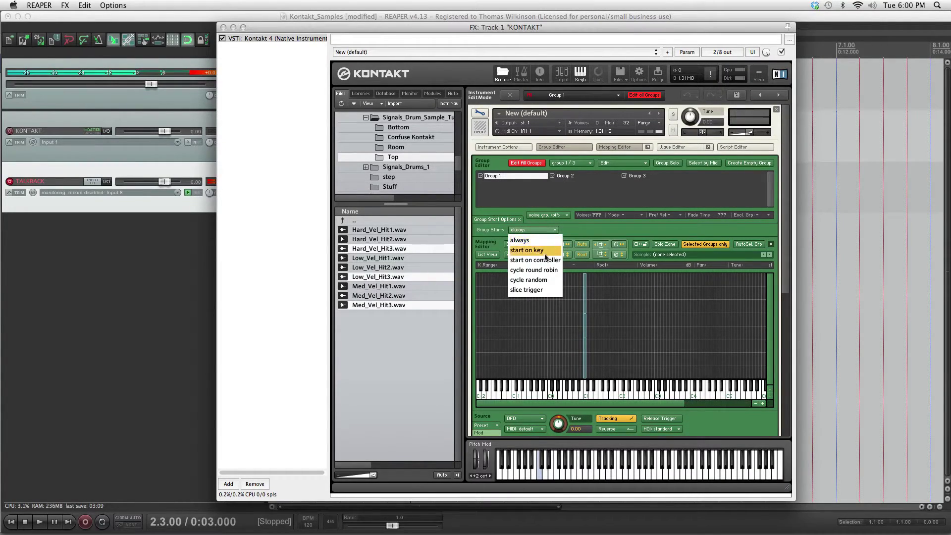
left_click(546, 280)
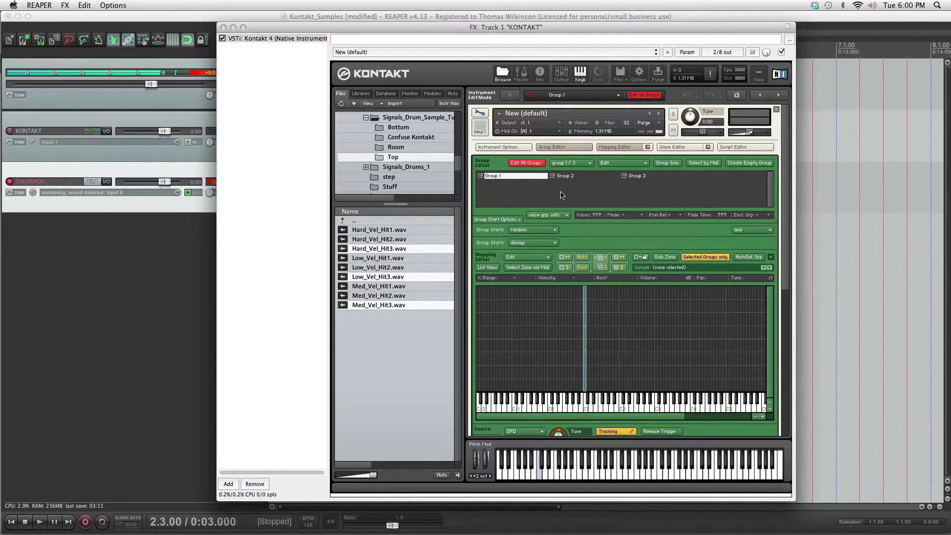
left_click(570, 176)
left_click(635, 177)
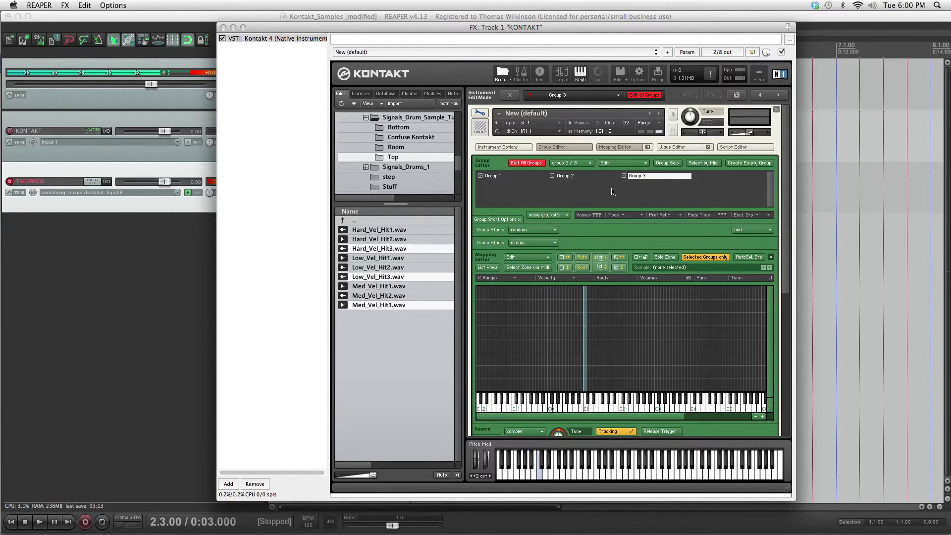
Move the plug-in window clear of the track meters and play C1 several times to audition the random cycling
left_click_drag(527, 28, 560, 24)
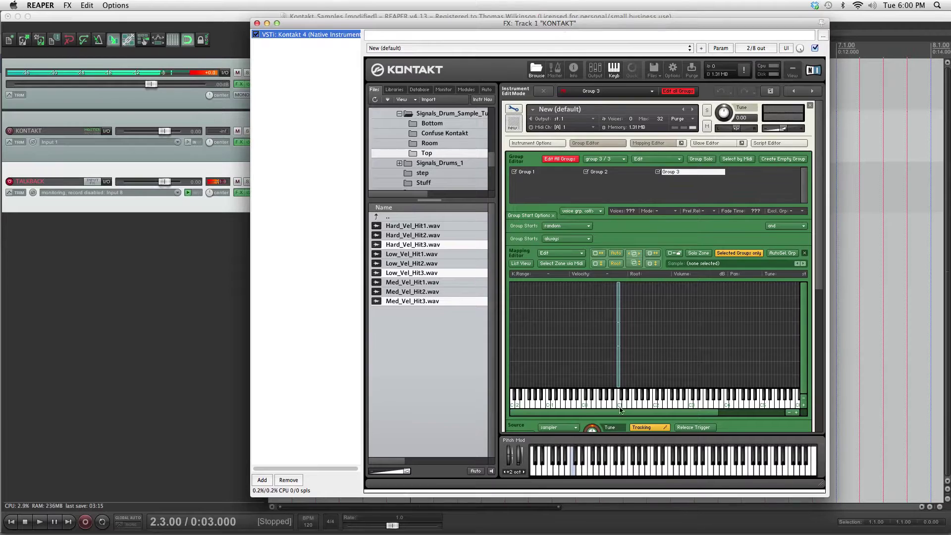
left_click(620, 404)
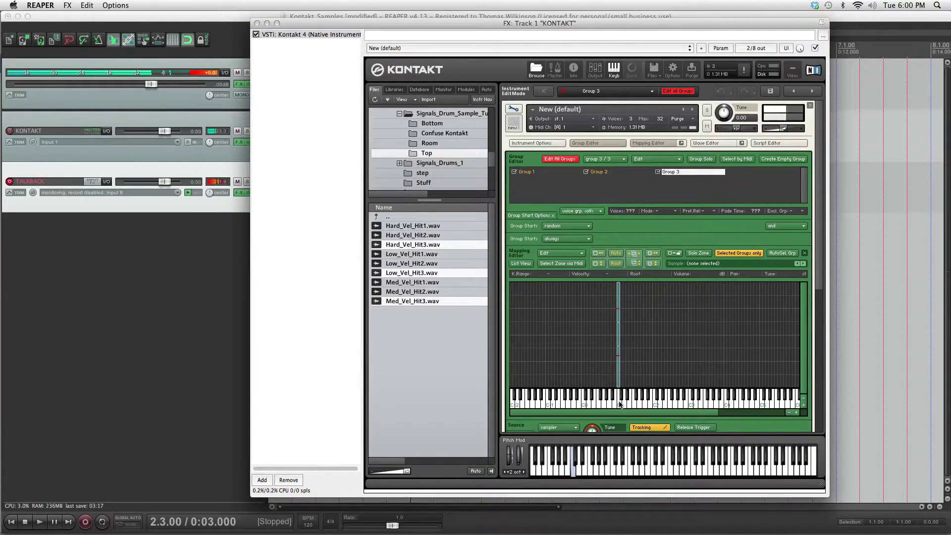
left_click(619, 398)
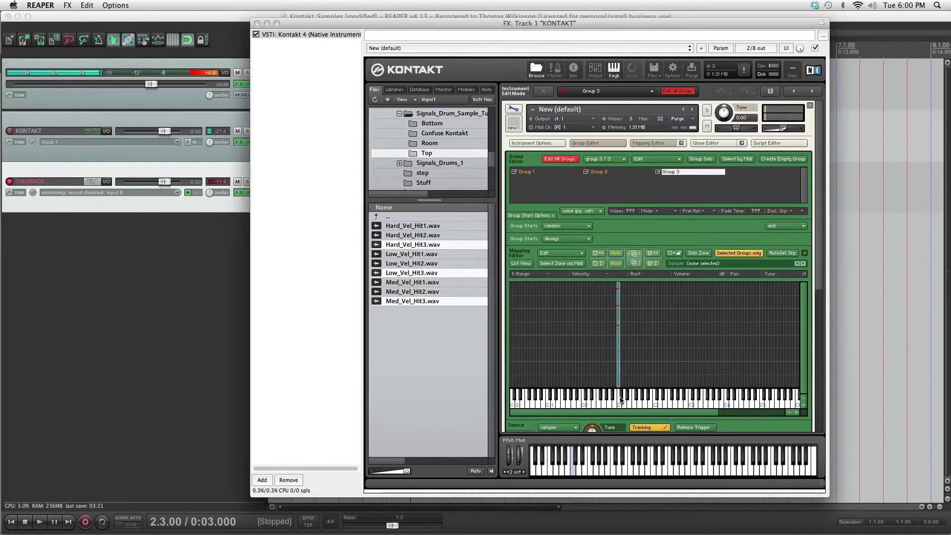
left_click(621, 399)
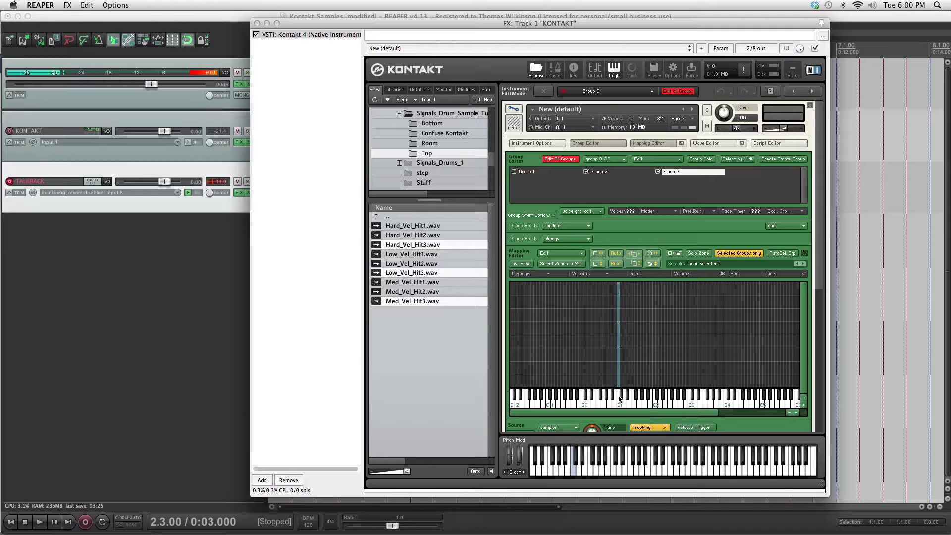
Change the first group start condition of all groups to cycle round robin
left_click(542, 172)
left_click(565, 237)
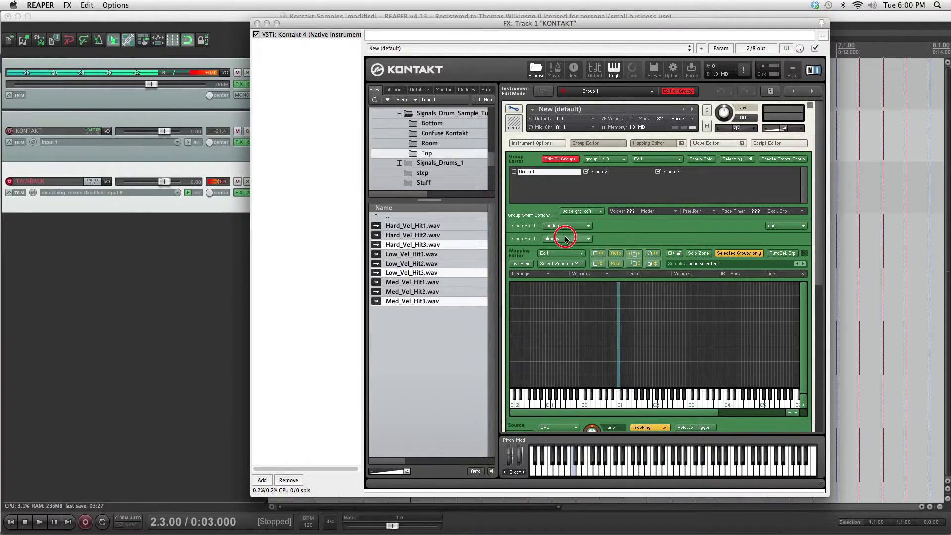
left_click(569, 225)
left_click(576, 265)
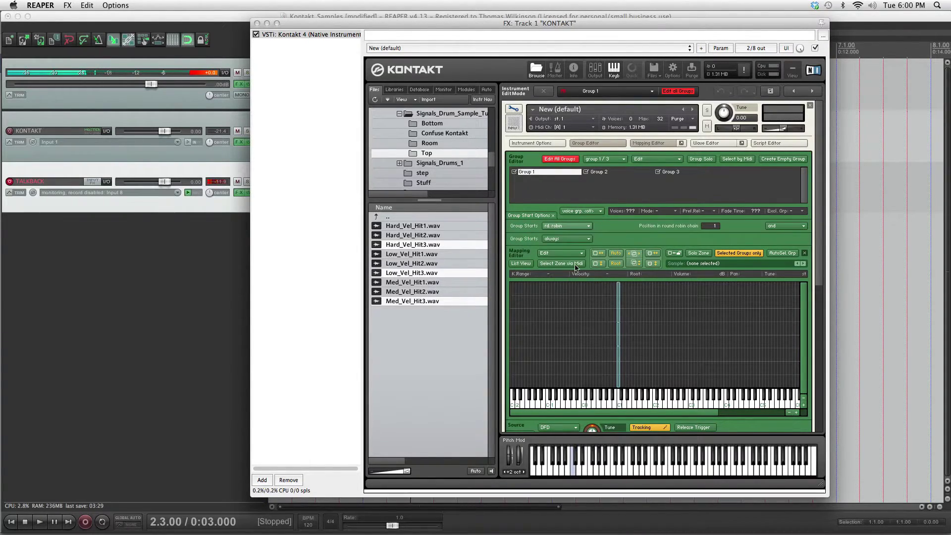
Turn off editing of all groups and adjust the round robin chain position group by group, starting with Group 2
left_click(560, 159)
left_click(606, 174)
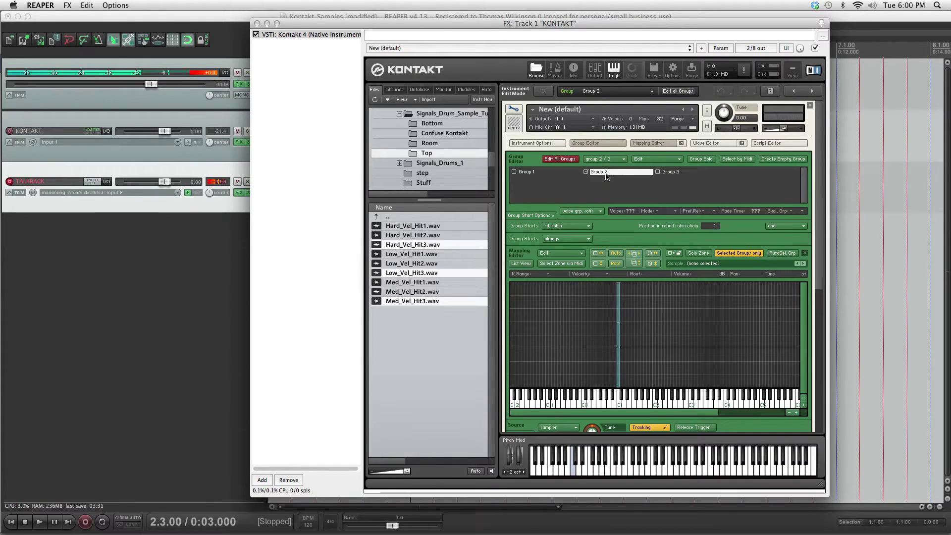
left_click_drag(713, 226, 717, 222)
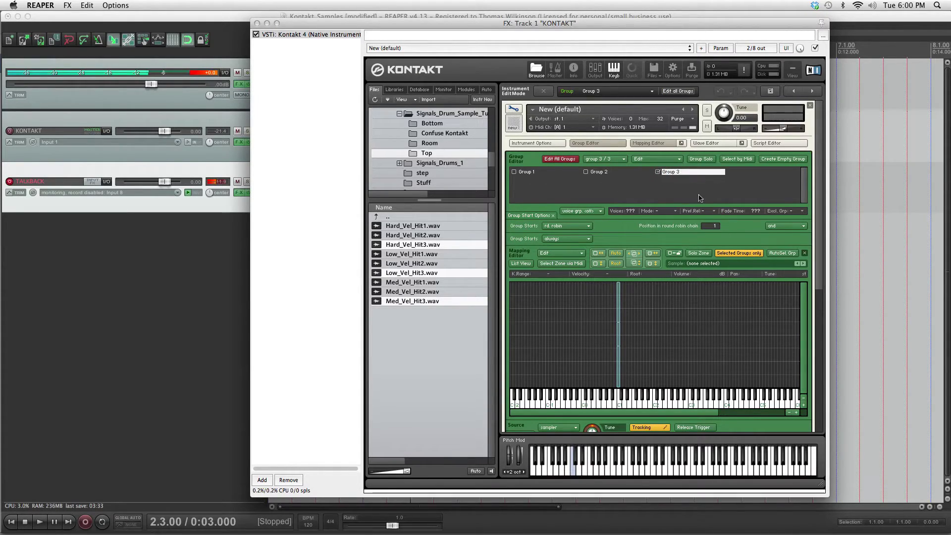
Select Group 1 and play C1 repeatedly to audition the round robin cycling
left_click(527, 172)
left_click(620, 403)
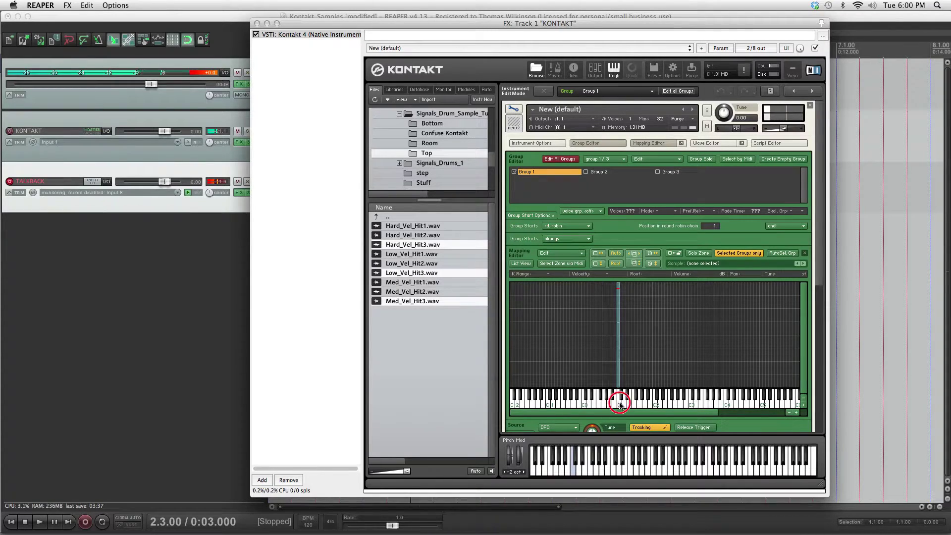
left_click(620, 405)
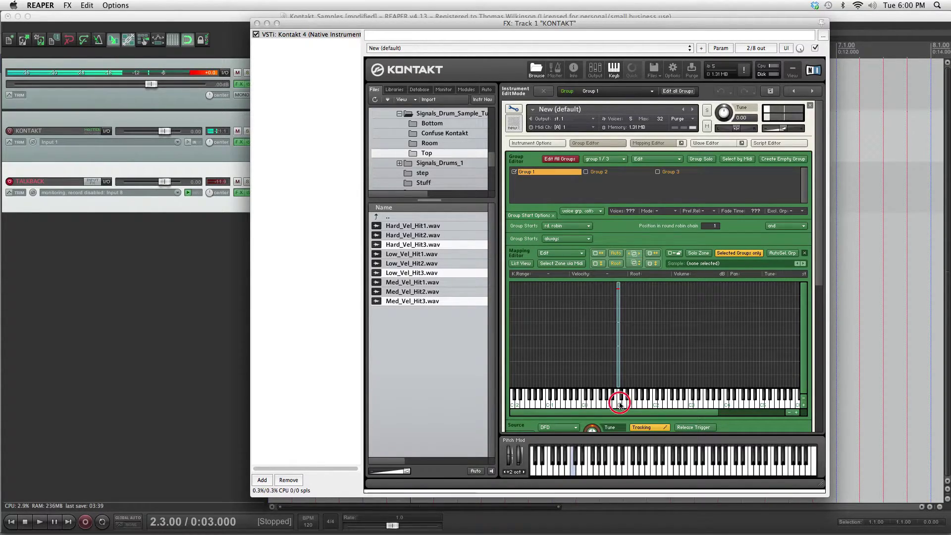
left_click(619, 404)
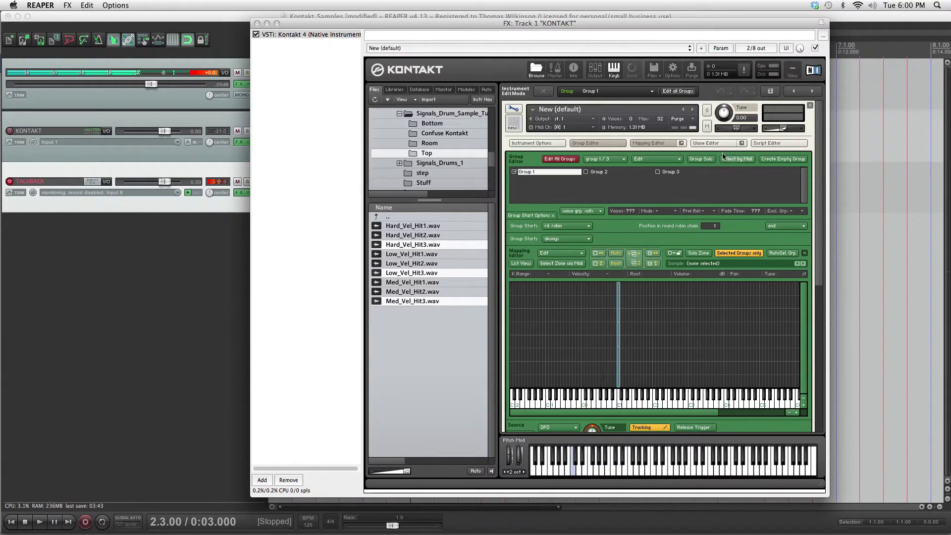
Turn editing of all groups back on and set their source mode to DFD
left_click(564, 161)
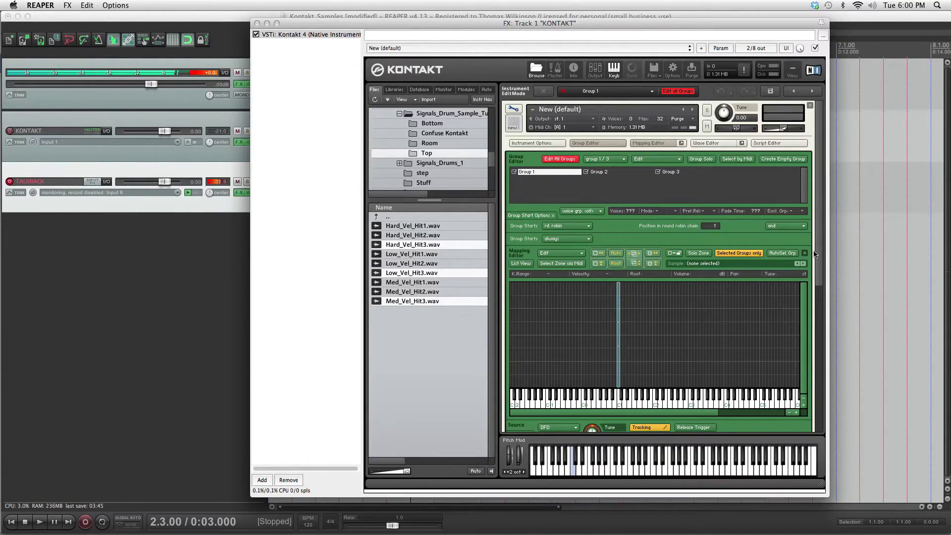
left_click_drag(816, 263, 793, 317)
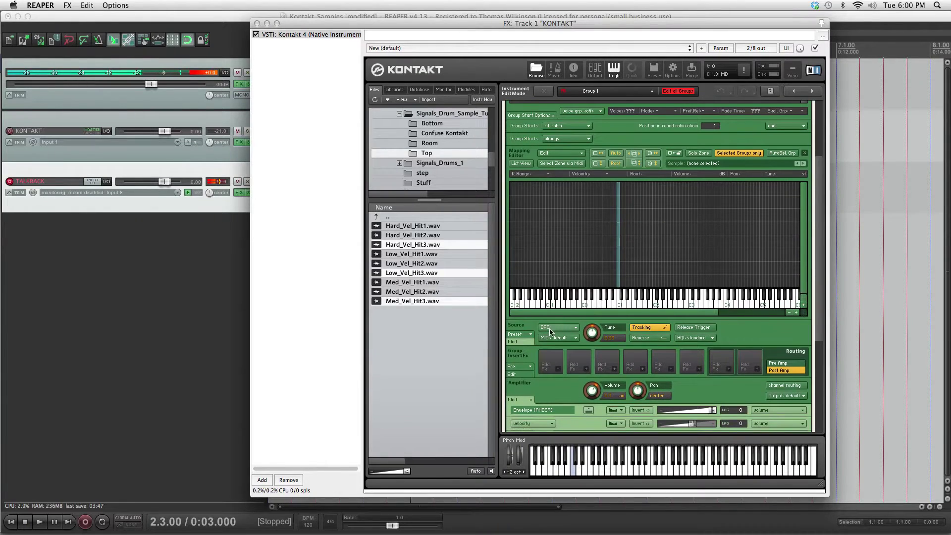
left_click(551, 327)
left_click(556, 338)
left_click(559, 330)
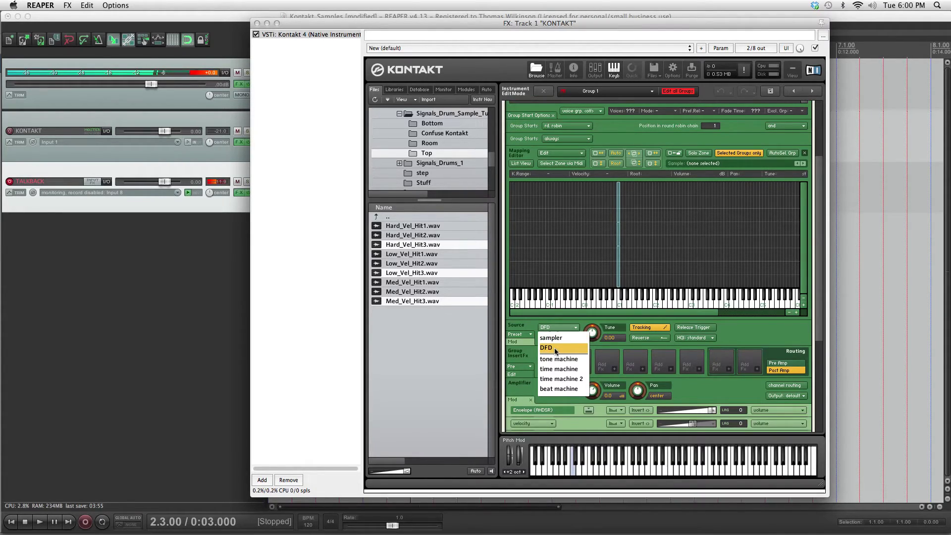
left_click(555, 348)
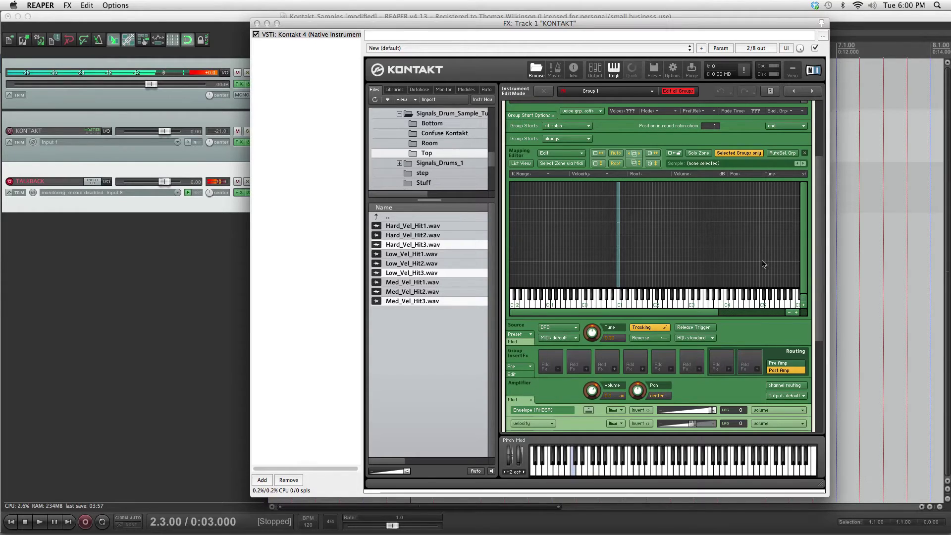
Begin saving the edited instrument under a new name and browse to the Signals_Drum_Sample_Tutorial_Files folder
left_click_drag(824, 271, 825, 182)
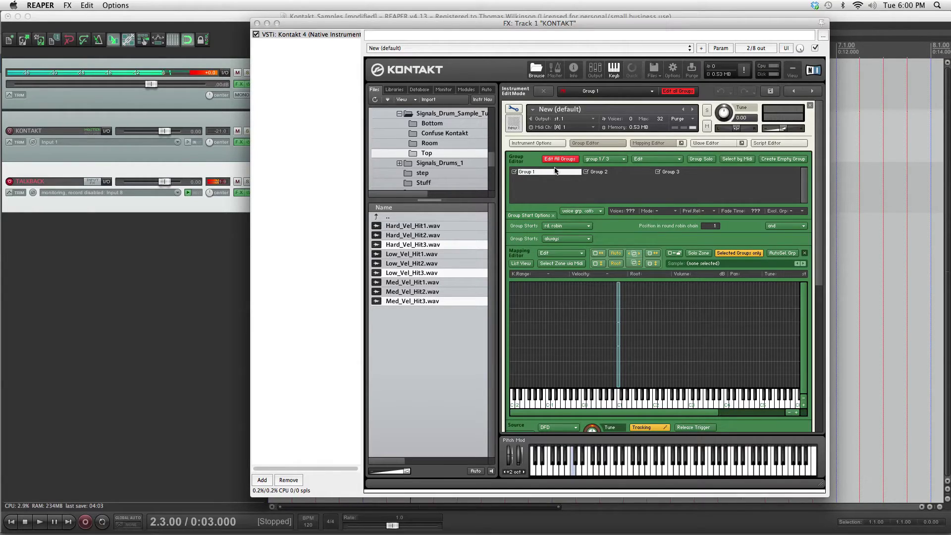
left_click(653, 70)
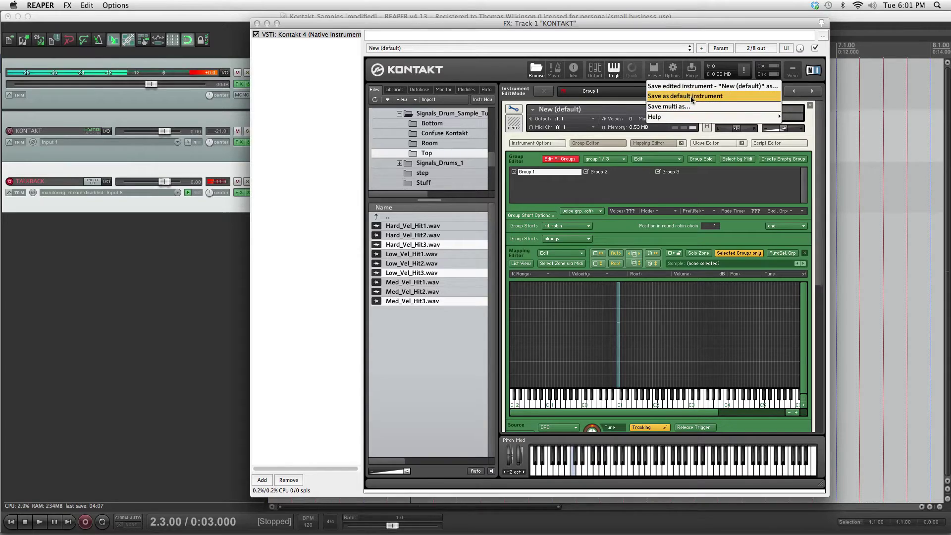
left_click(693, 86)
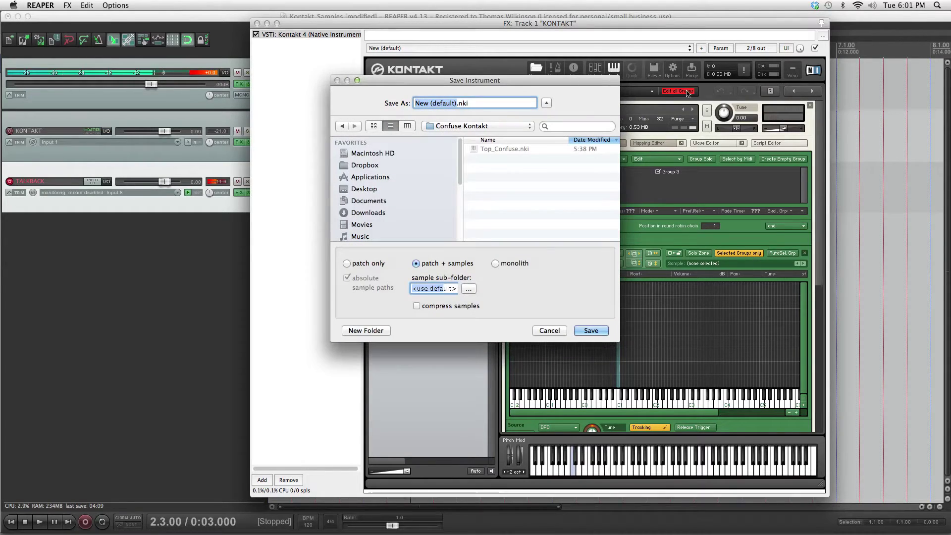
left_click_drag(493, 129, 490, 142)
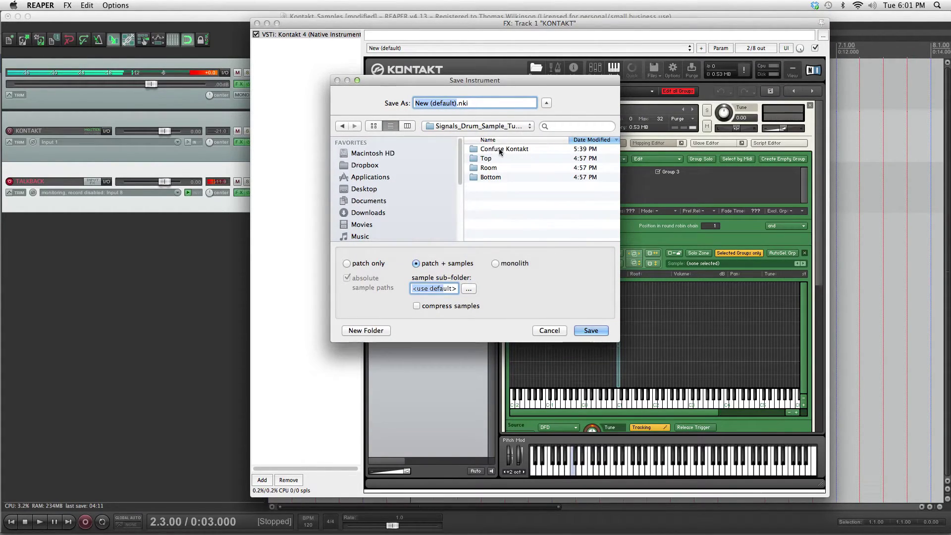
Switch to the Signals_Drum_Sample_Tutorial_Files window in Finder and delete the existing Confuse Kontakt folder
left_click(432, 22)
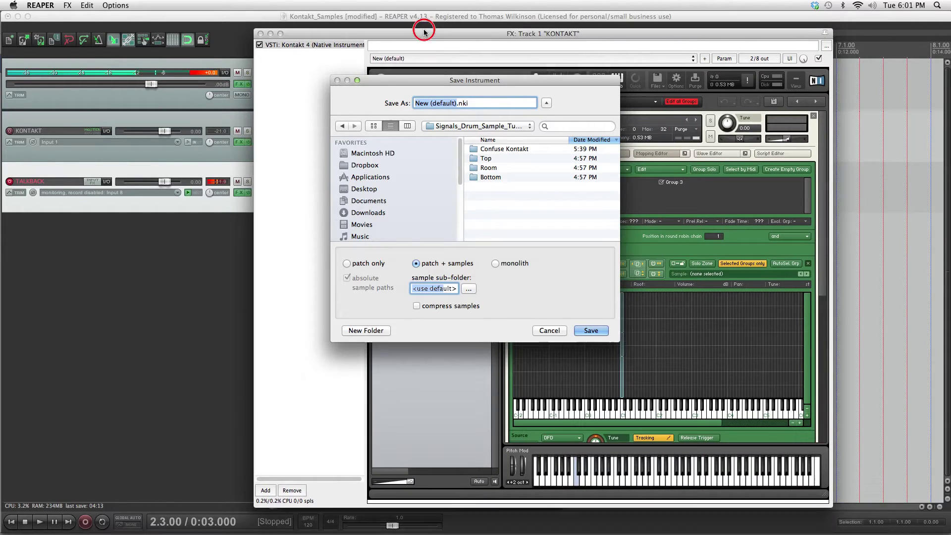
left_click_drag(433, 22, 458, 181)
left_click(340, 24)
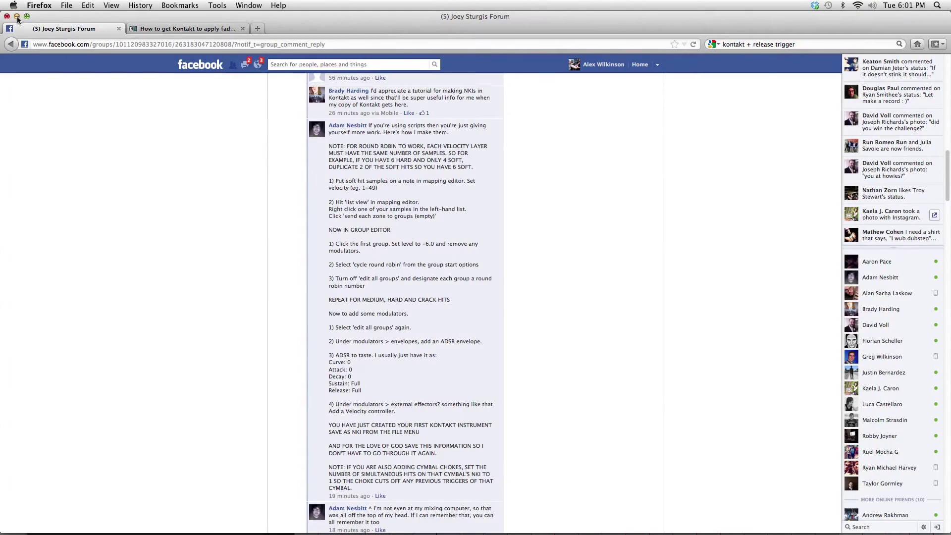
left_click(17, 17)
left_click(462, 21)
left_click(353, 29)
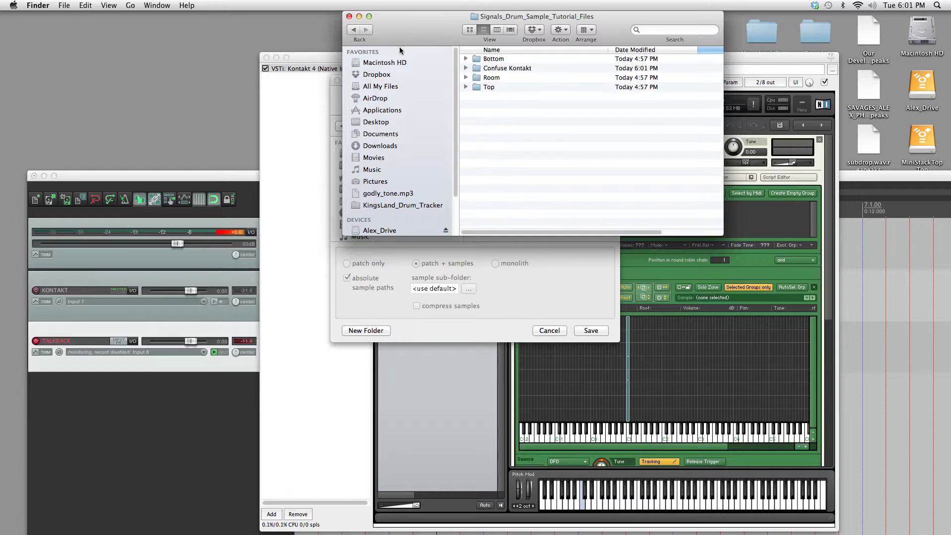
right_click(498, 68)
left_click(560, 89)
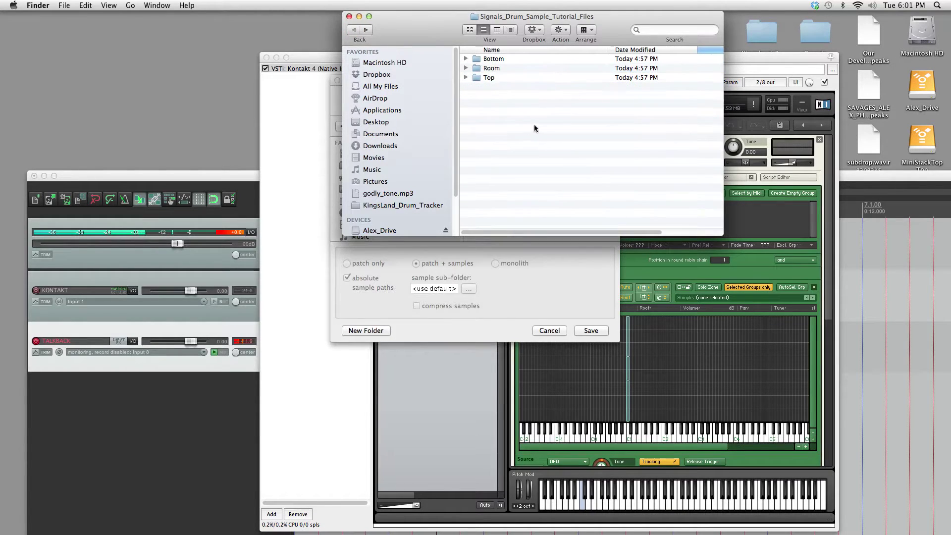
Create a new folder named Confuse Kontakt inside Signals_Drum_Sample_Tutorial_Files
right_click(501, 105)
left_click(538, 110)
type("Co")
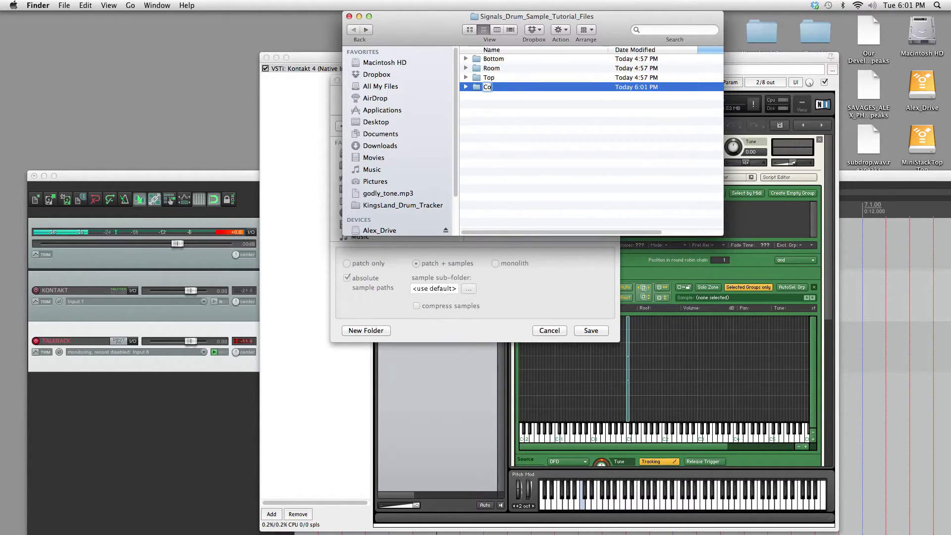
type("nfuse Kontakt")
key("Escape")
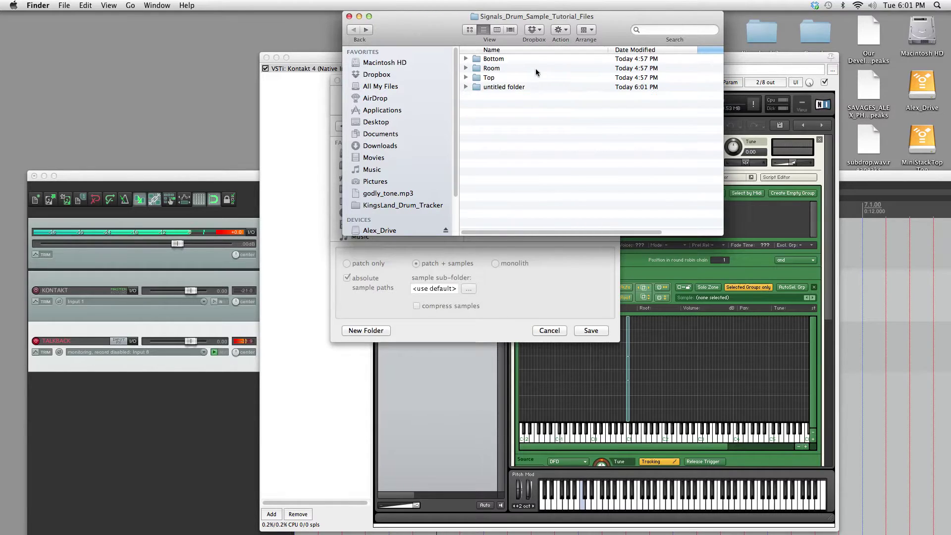
Back in Kontakt, save the instrument as Top_Confuse.nki in the Confuse Kontakt folder and leave instrument edit mode
left_click(566, 266)
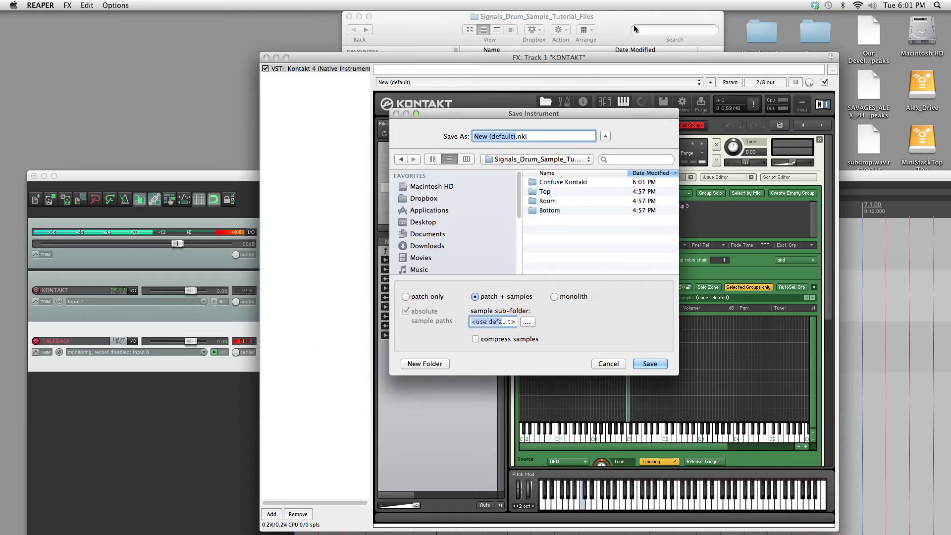
left_click_drag(611, 34, 390, 34)
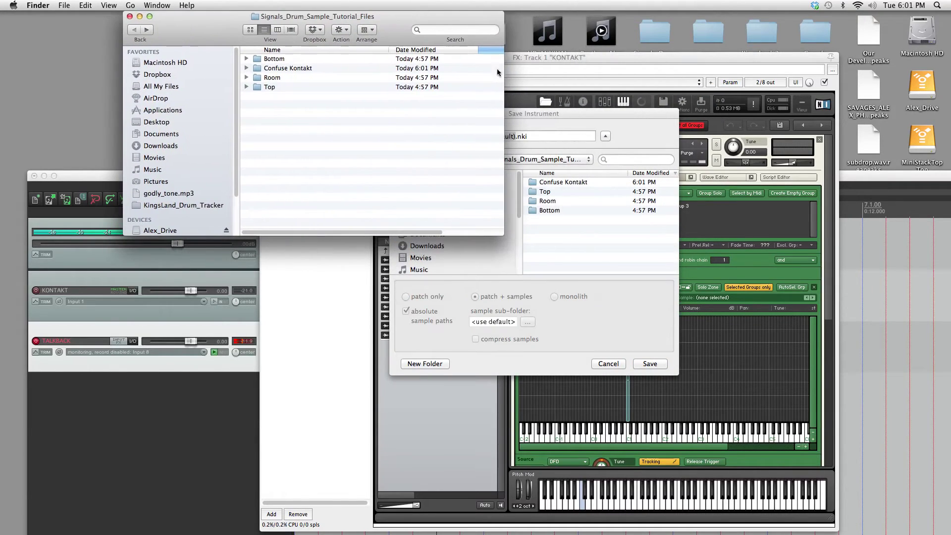
left_click(608, 124)
double_click(619, 200)
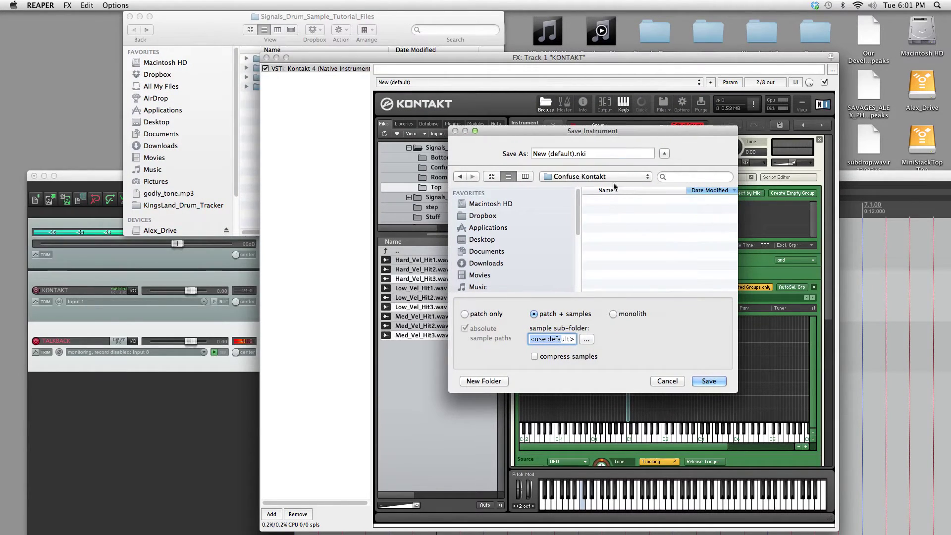
left_click(575, 154)
left_click_drag(574, 154, 479, 155)
type("T")
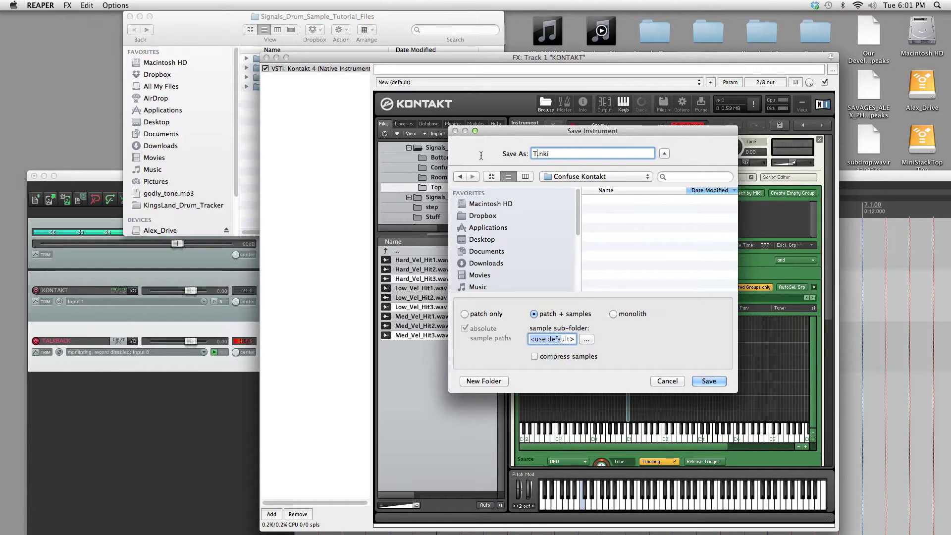
type("op_Confuse")
left_click(700, 382)
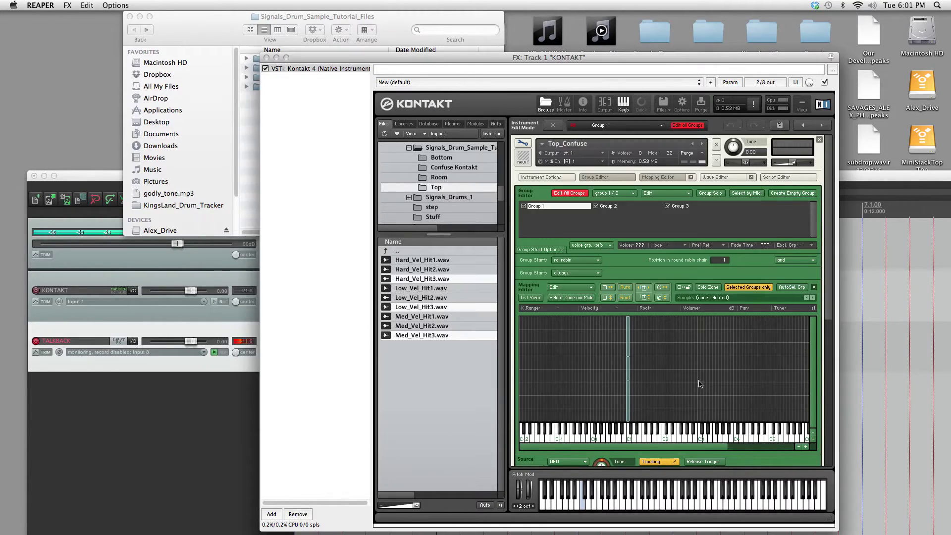
left_click(523, 144)
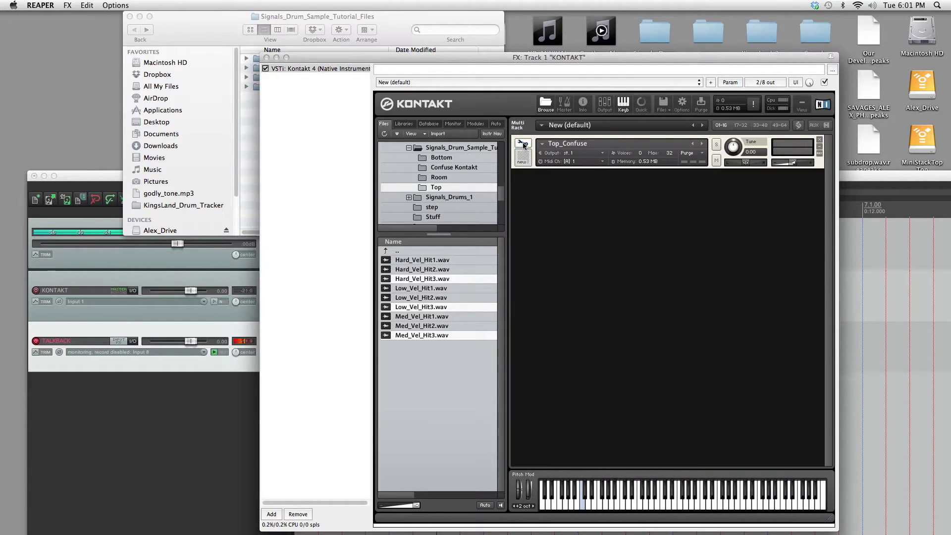
Open the Confuse Kontakt folder in Finder to check the saved instrument file
left_click(390, 18)
left_click_drag(390, 18, 365, 20)
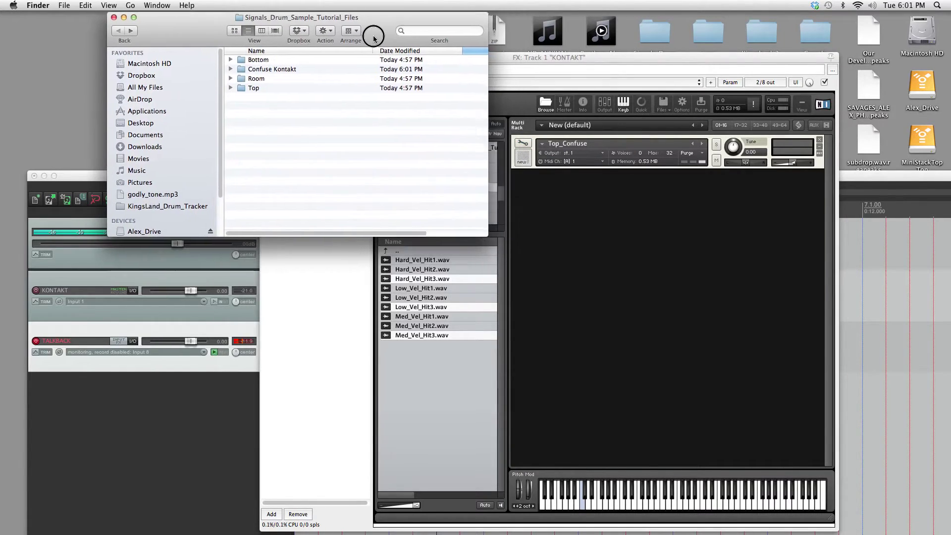
double_click(272, 70)
right_click(274, 70)
left_click(297, 86)
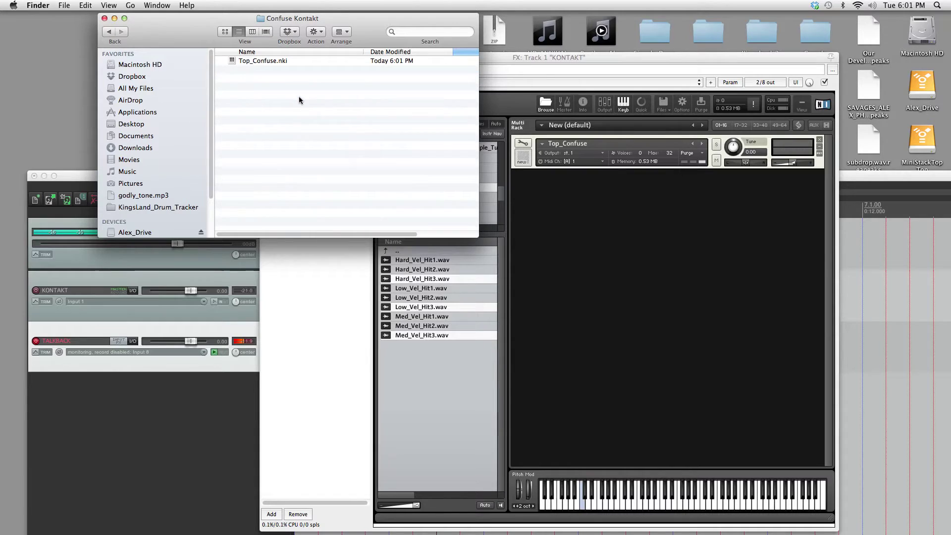
Return to Kontakt, browse to the Confuse Kontakt folder and remove the Top_Confuse instrument from the rack
left_click_drag(566, 72, 542, 60)
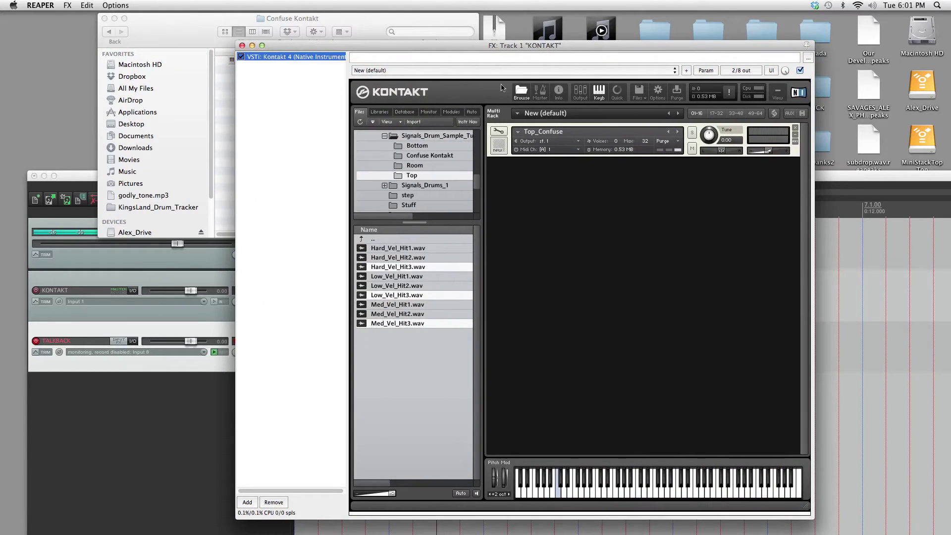
double_click(395, 239)
double_click(404, 259)
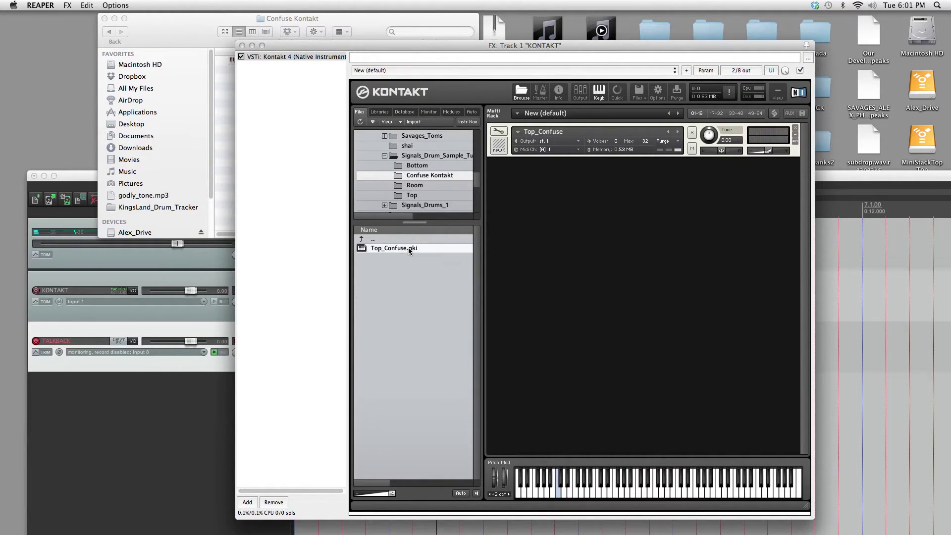
left_click(796, 128)
left_click(526, 159)
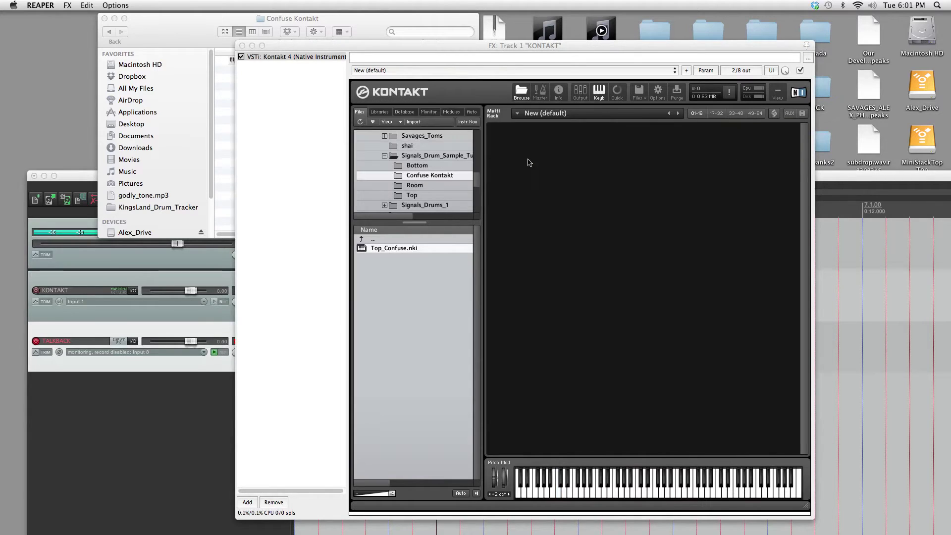
Load Top_Confuse.nki with its missing samples resolved from the Top folder, and rename the instrument Final_Top
double_click(408, 249)
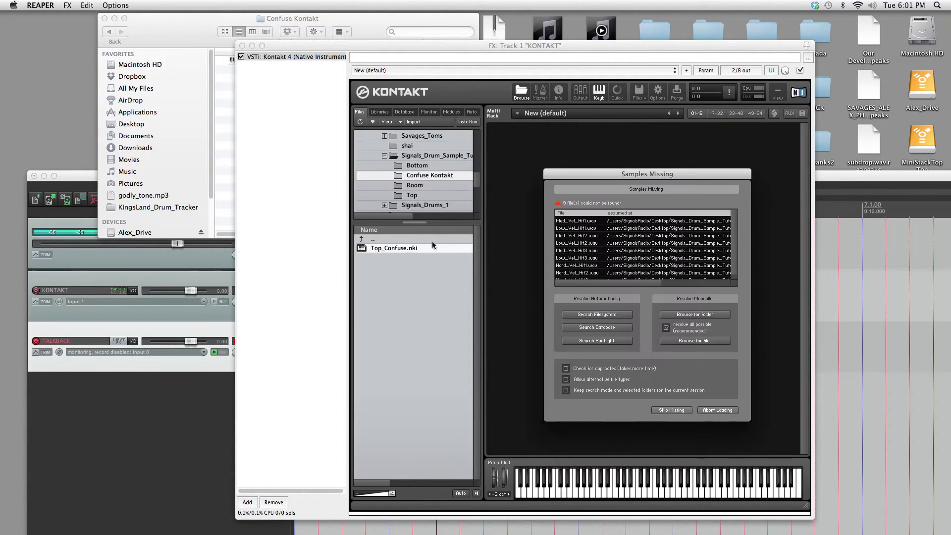
left_click(667, 313)
left_click(471, 114)
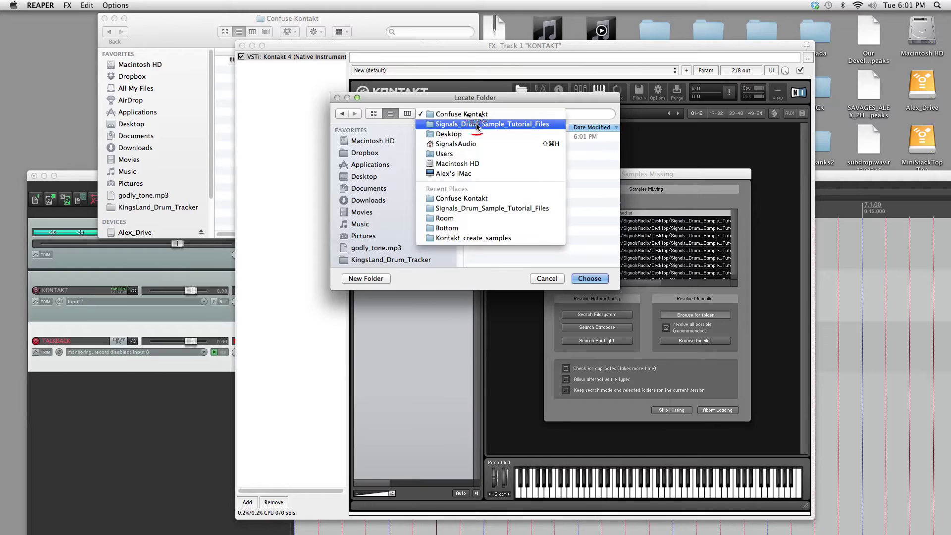
left_click(477, 125)
left_click(509, 146)
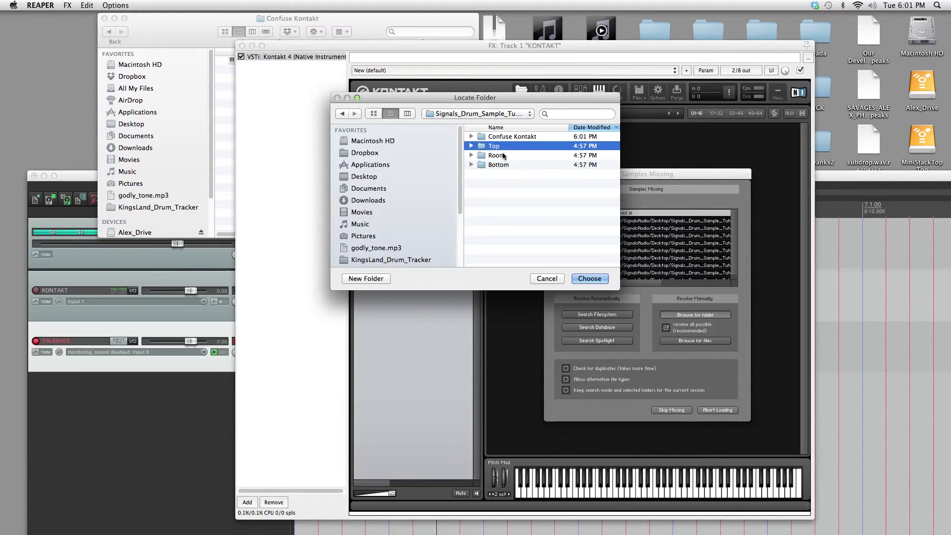
left_click(589, 279)
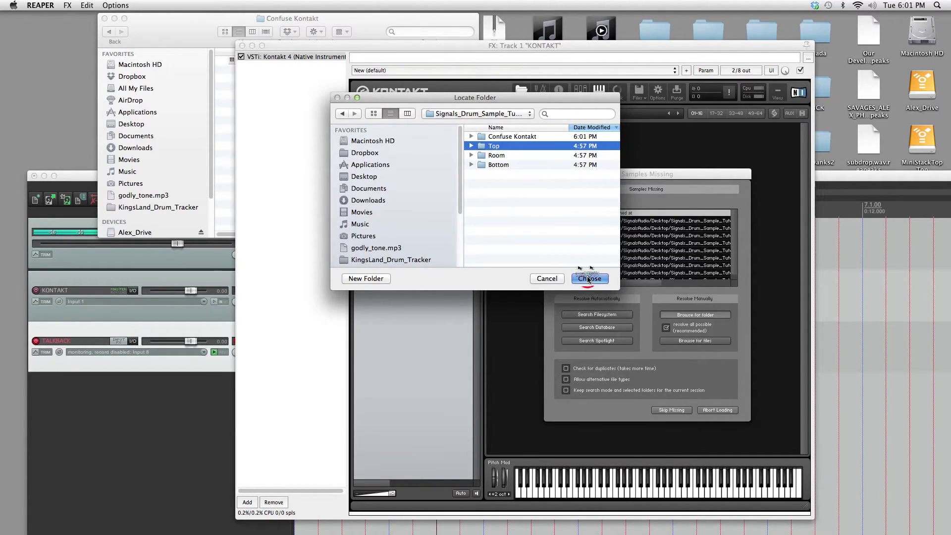
left_click(542, 133)
type("Final_Top")
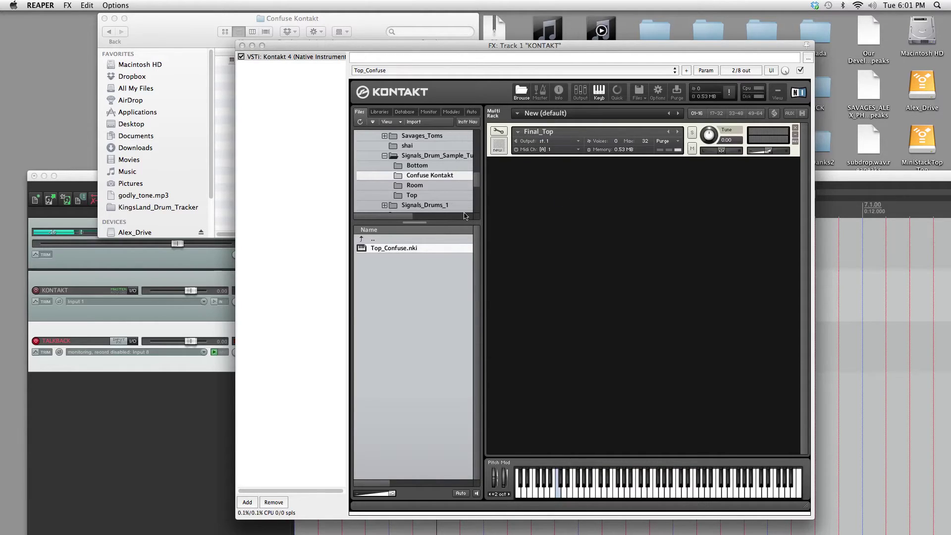
Load Top_Confuse.nki again with its samples resolved from the Room folder, and rename this copy Final_Room
left_click(695, 314)
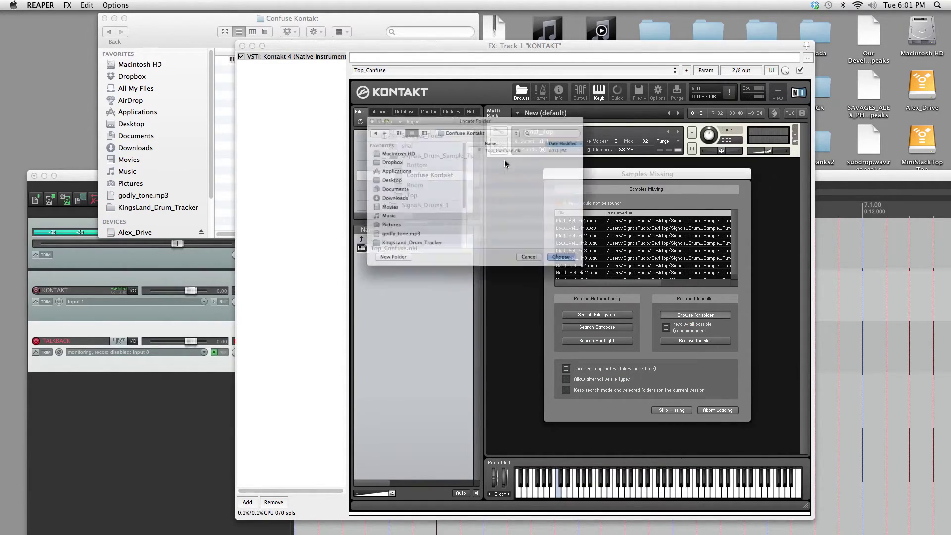
left_click(466, 113)
left_click(476, 124)
double_click(494, 155)
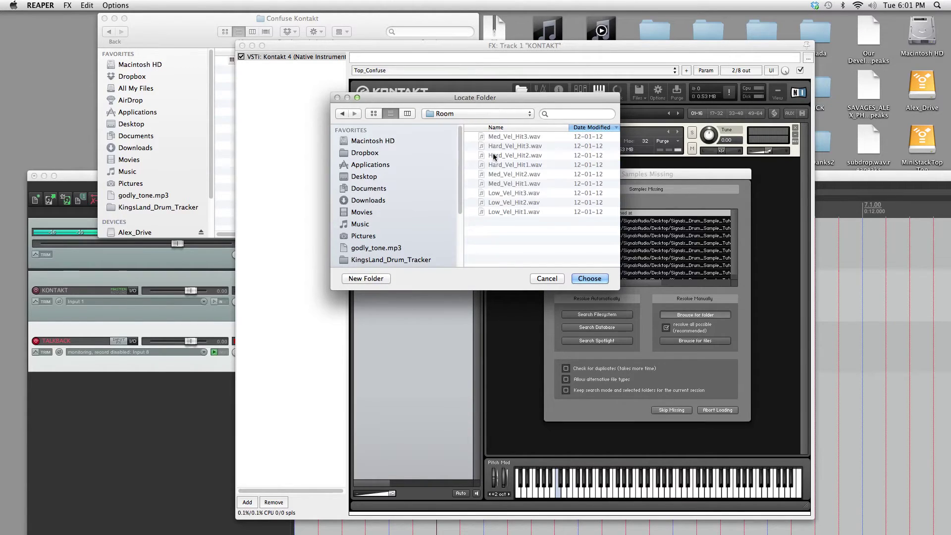
left_click(601, 278)
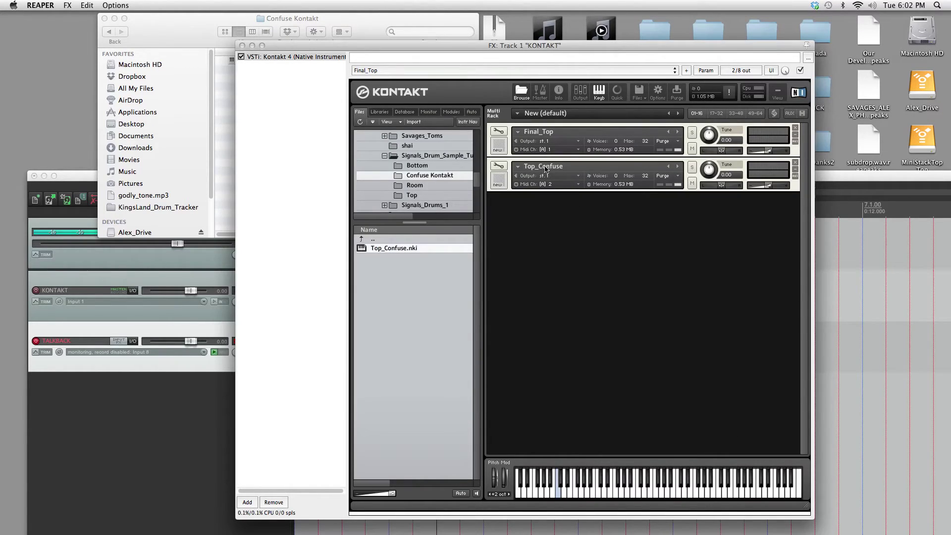
type("Final_Room")
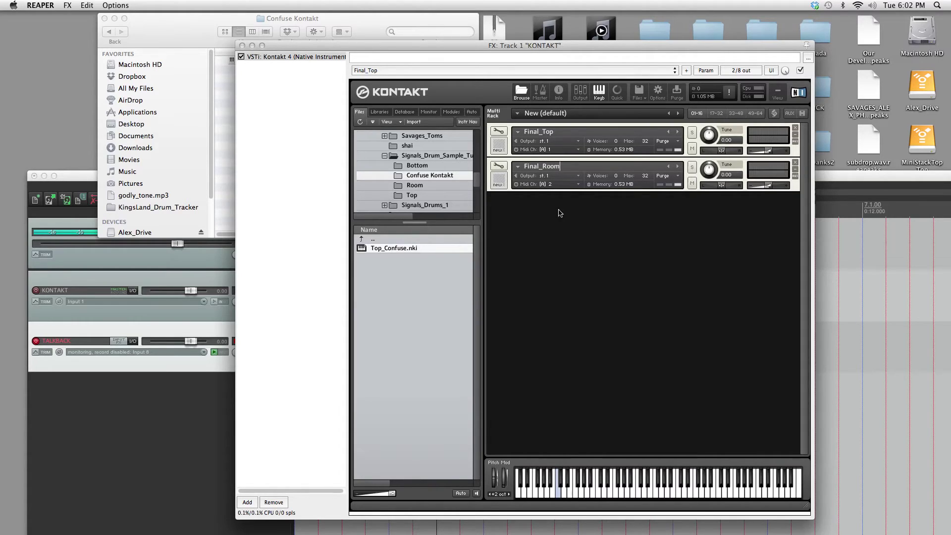
Load a third copy of Top_Confuse.nki with its samples resolved from the Bottom folder, and rename it Final_Bottom
double_click(436, 248)
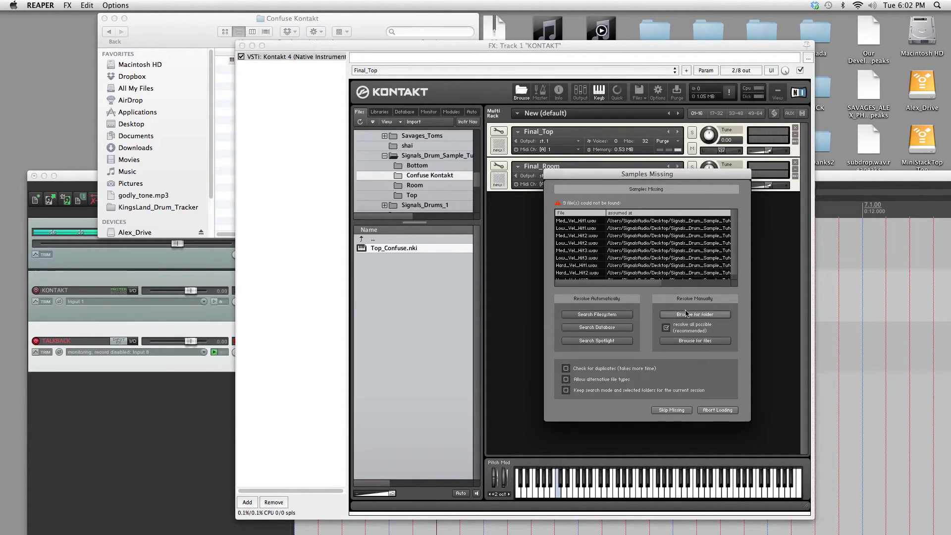
left_click(687, 315)
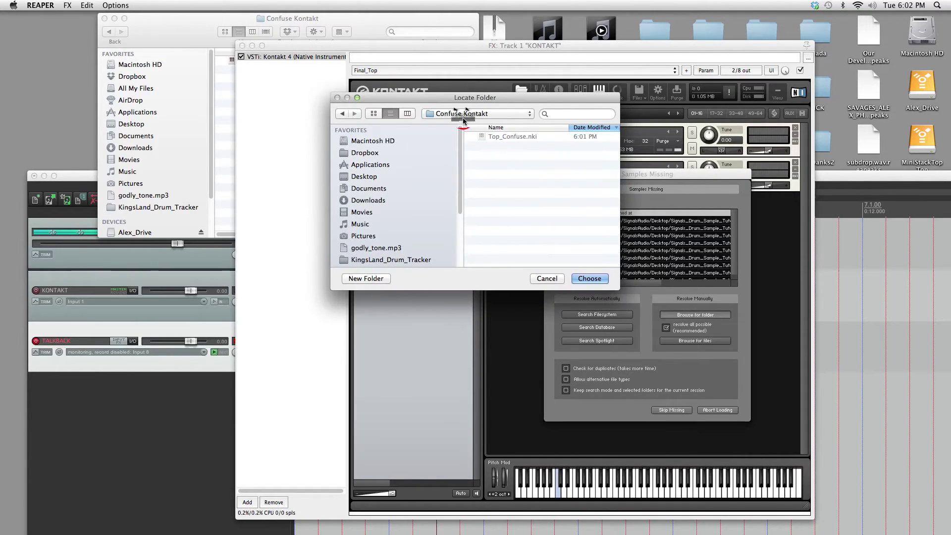
left_click(465, 114)
left_click(468, 124)
double_click(493, 165)
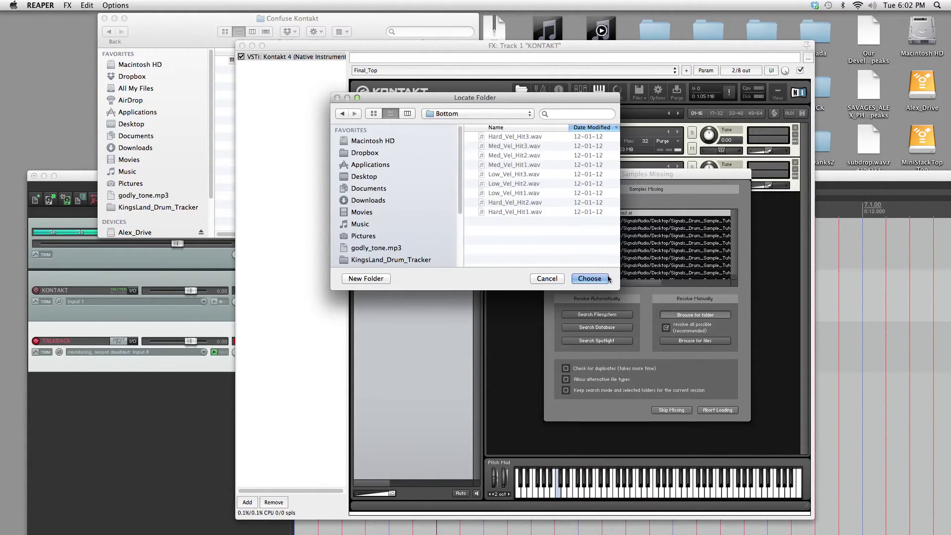
left_click(595, 279)
double_click(557, 202)
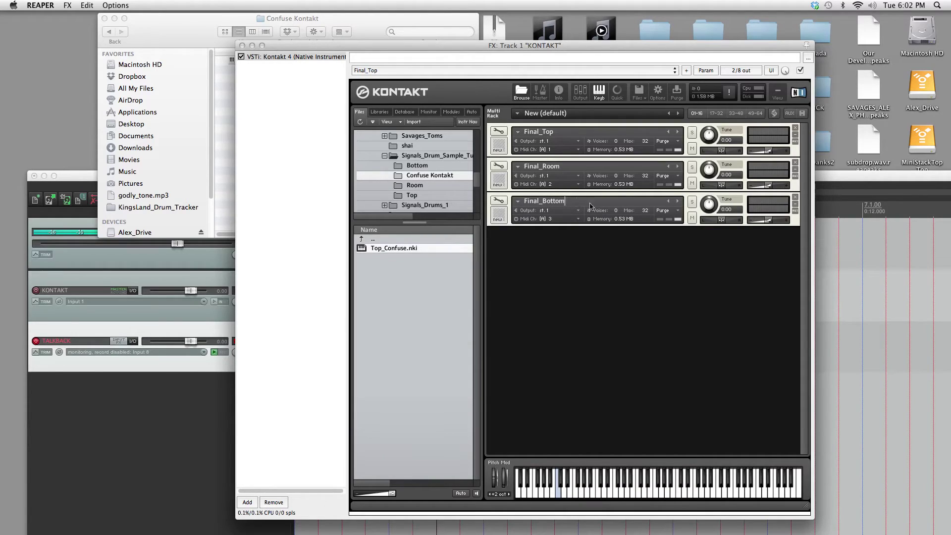
Set the MIDI channel of Final_Top, Final_Room and Final_Bottom to omni
left_click(549, 150)
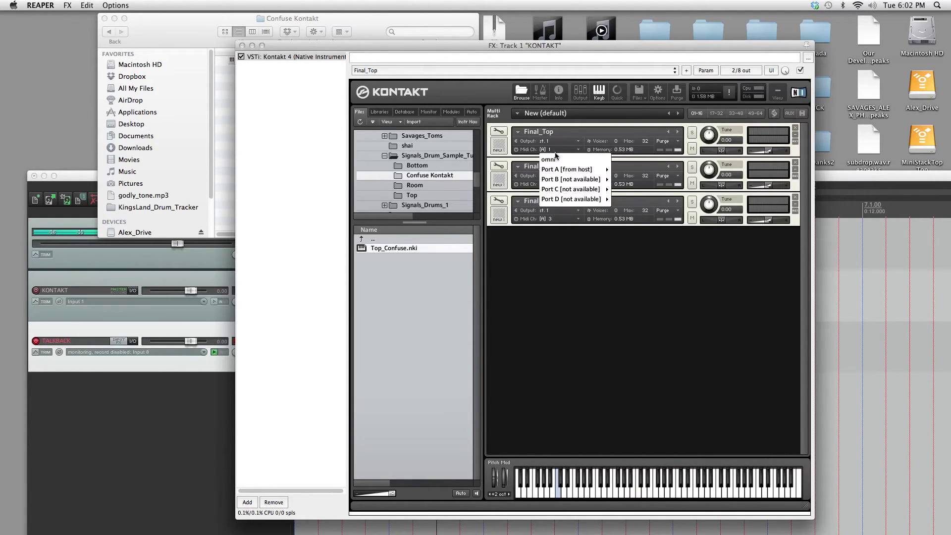
left_click(555, 161)
left_click(549, 184)
left_click(555, 196)
left_click(556, 216)
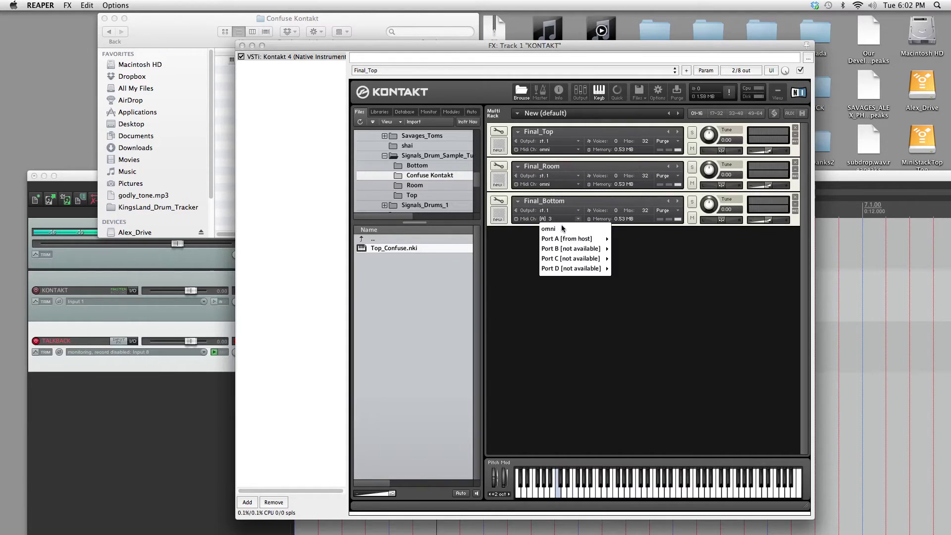
left_click(564, 229)
Uncover the REAPER tracks, lower the KONTAKT track's volume slightly and start playback of its MIDI item
left_click_drag(534, 46, 649, 10)
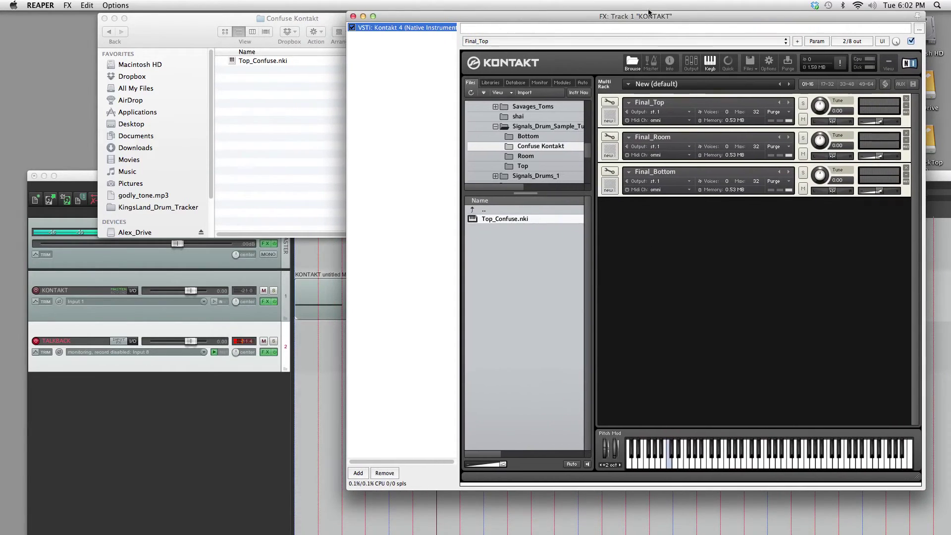
left_click(341, 305)
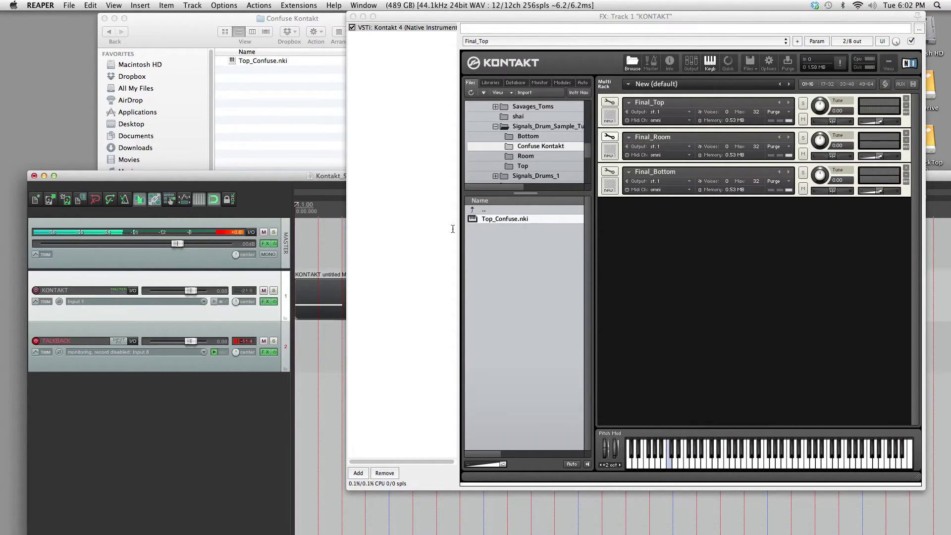
left_click_drag(191, 290, 184, 293)
key("space")
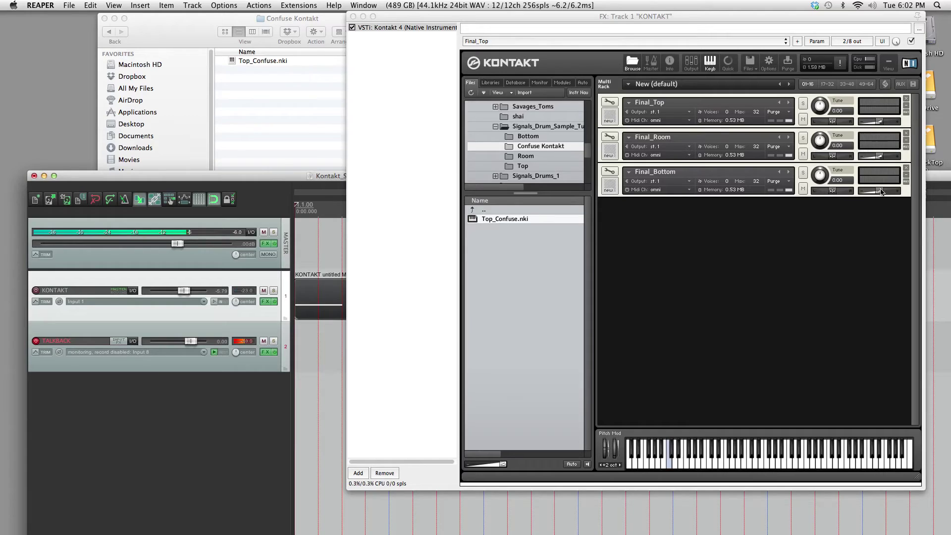
Audition the blend of Final_Top, Final_Room and Final_Bottom during playback by lowering and restoring their individual instrument volumes
left_click_drag(881, 192, 868, 170)
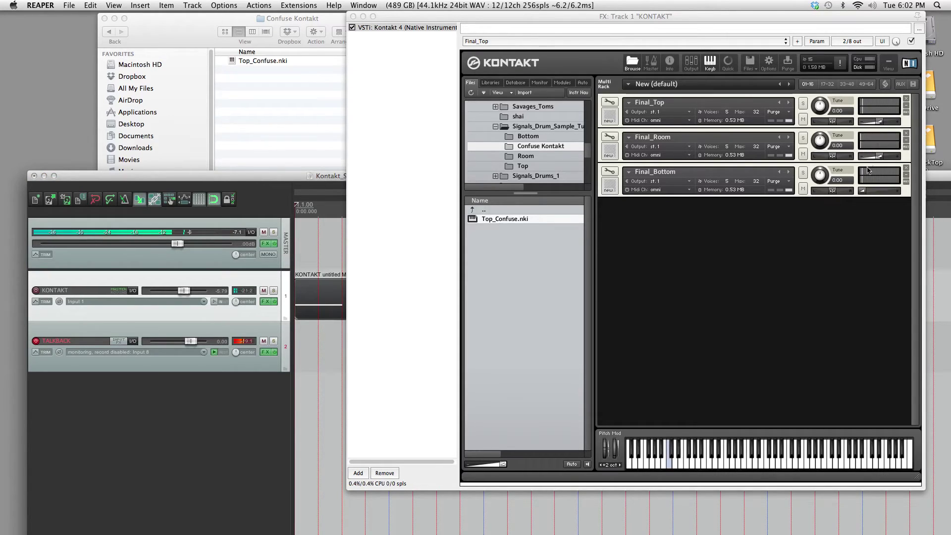
left_click_drag(879, 121, 862, 122)
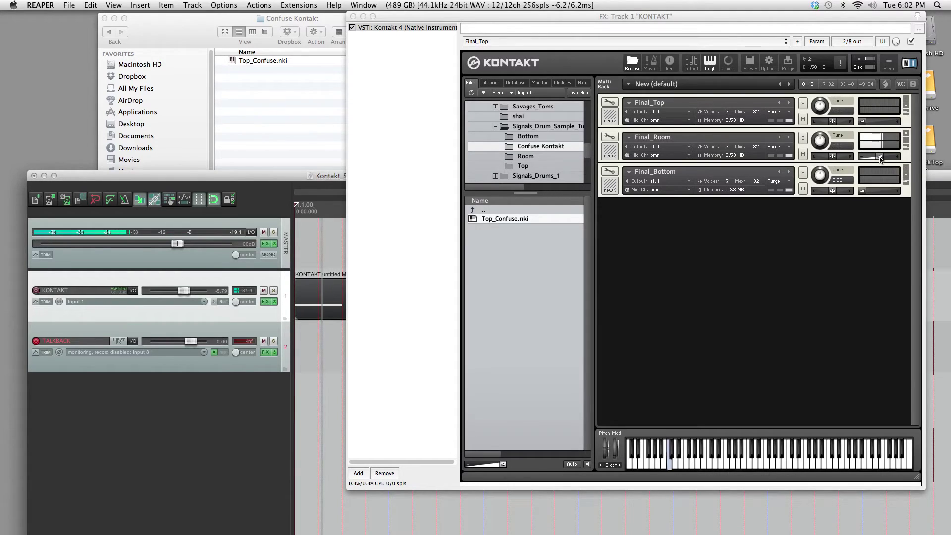
left_click_drag(880, 157, 863, 157)
mouse_move(863, 191)
left_mouse_down()
mouse_move(879, 194)
mouse_move(862, 193)
left_mouse_up()
mouse_move(863, 122)
left_mouse_down()
mouse_move(884, 131)
mouse_move(837, 124)
mouse_move(866, 135)
left_mouse_up()
left_click_drag(865, 189, 866, 192)
Save the Final_Top instrument as the monolith Final_Top.nki in the Signals_Drum_Sample_Tutorial_Files folder
left_click(854, 102)
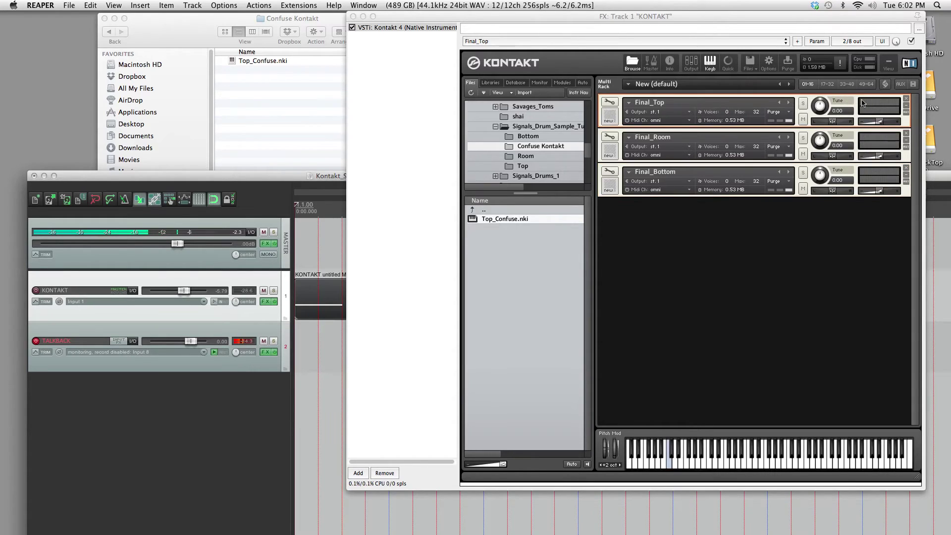
left_click(750, 64)
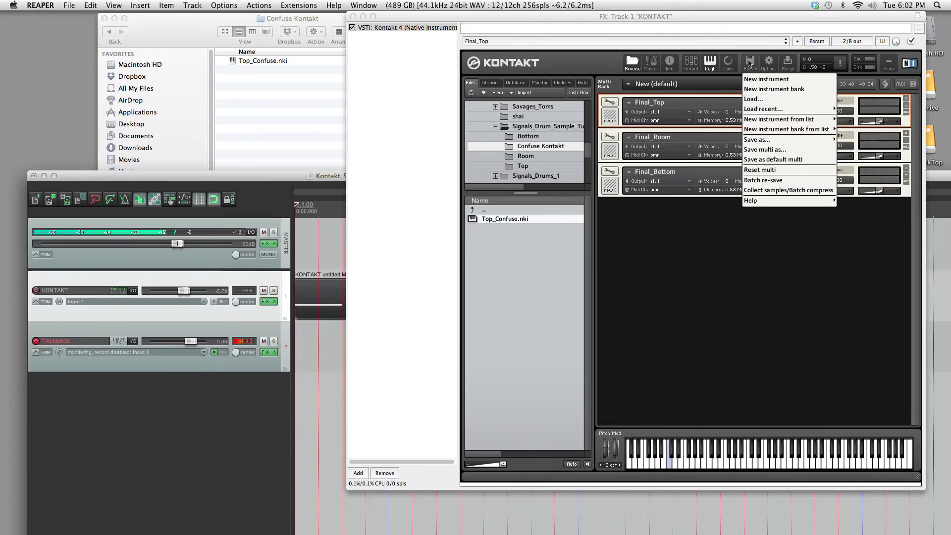
left_click(777, 118)
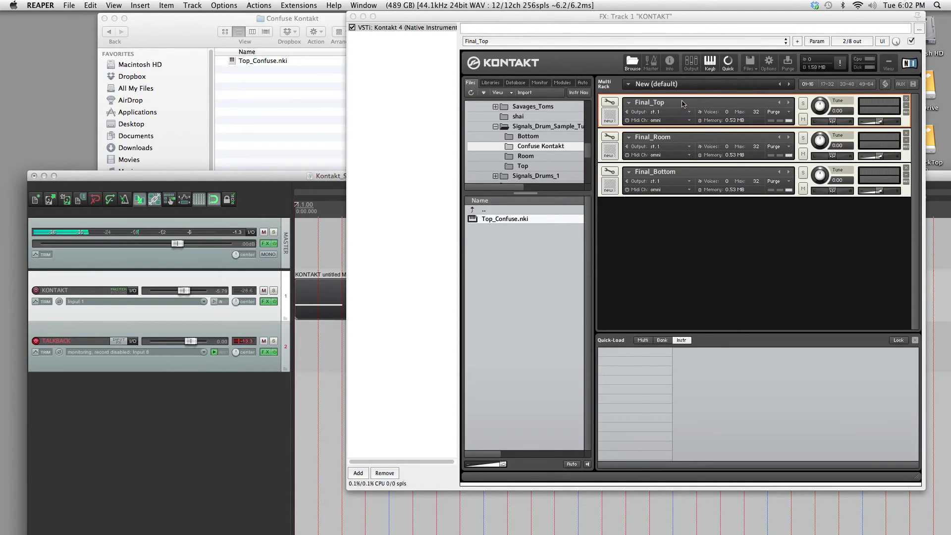
left_click(749, 63)
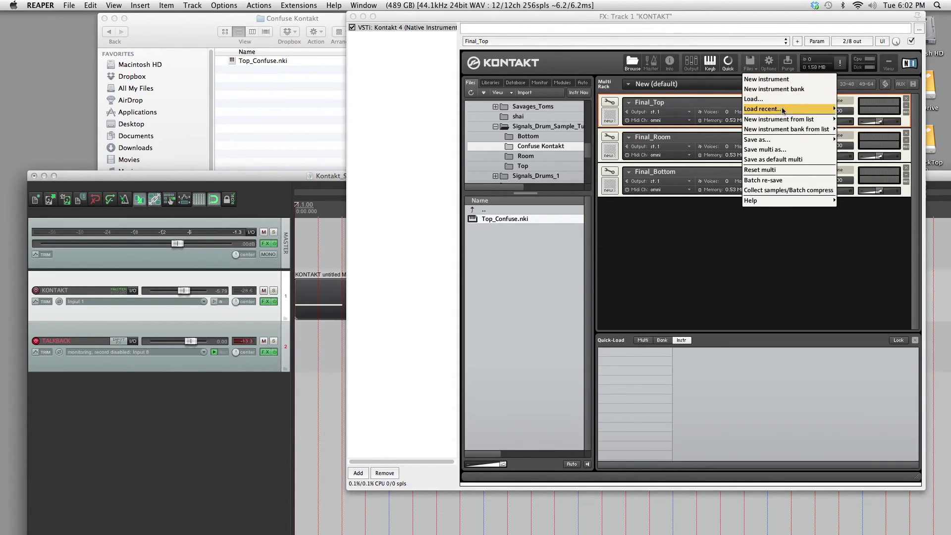
mouse_move(786, 144)
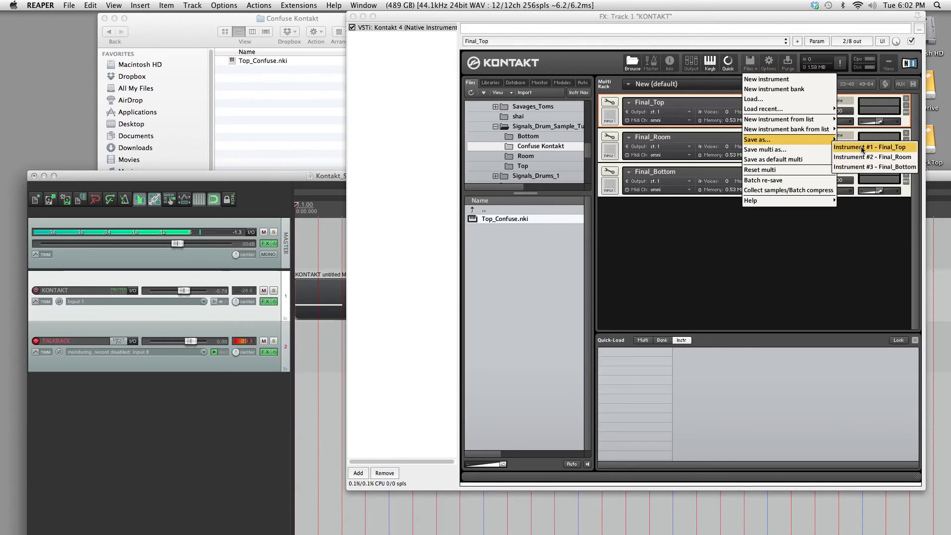
left_click(861, 147)
left_click(495, 263)
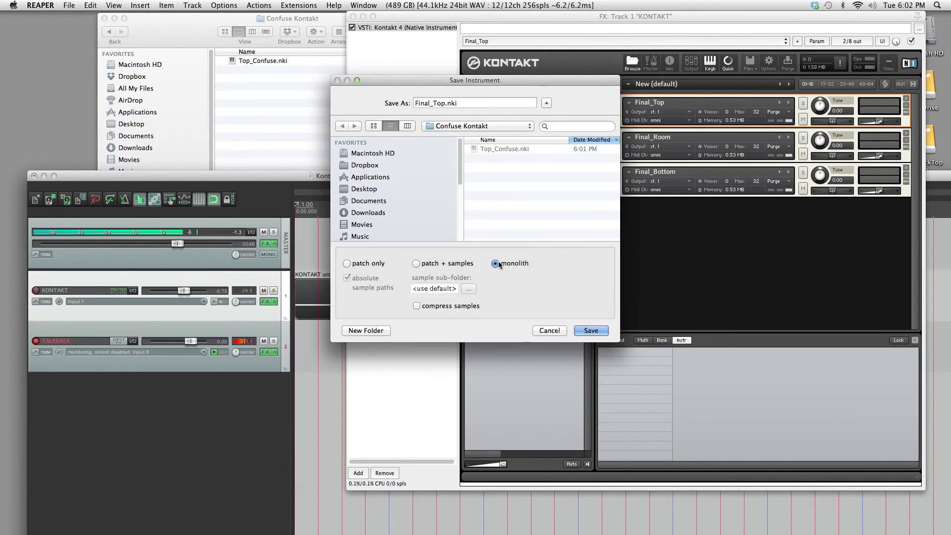
left_click(484, 127)
left_click(476, 137)
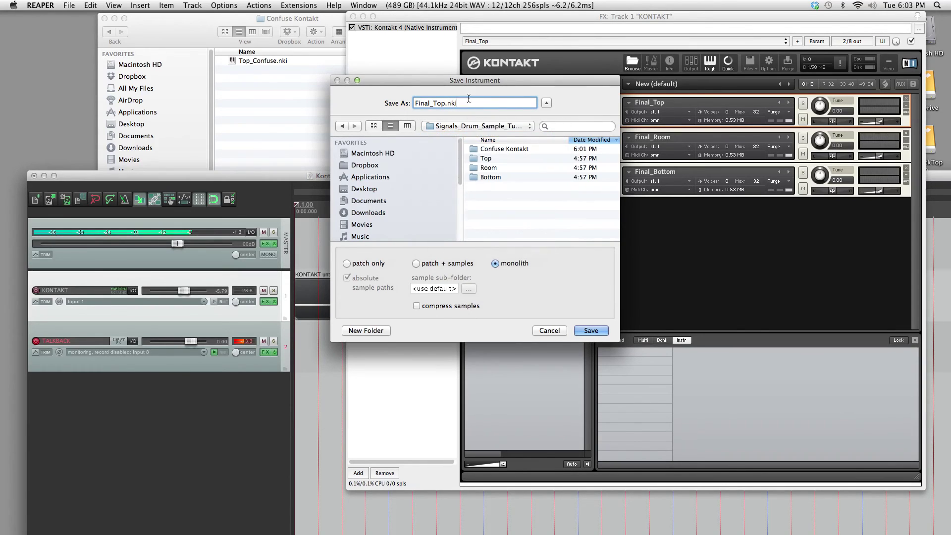
left_click(591, 330)
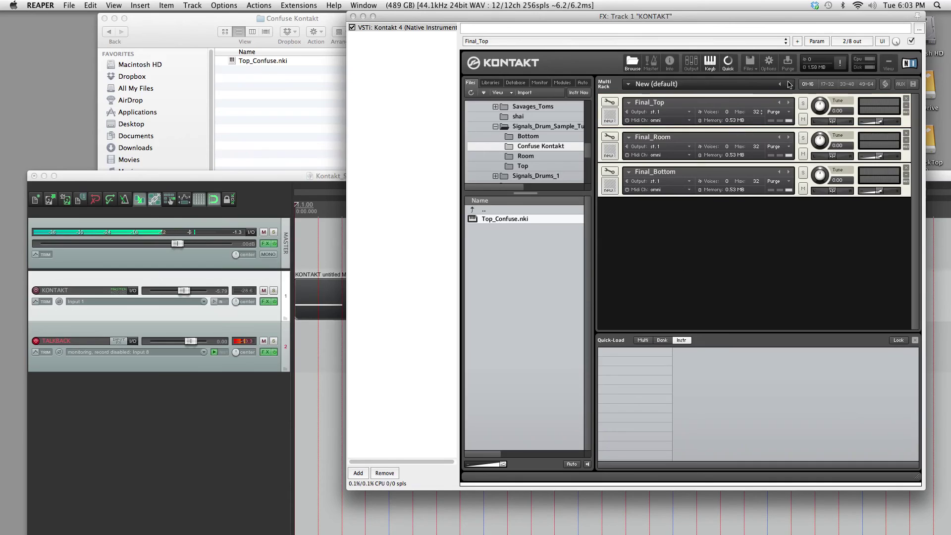
Save the Final_Room instrument as the monolith Final_Room.nki in the Signals_Drum_Sample_Tutorial_Files folder
left_click(748, 67)
mouse_move(813, 140)
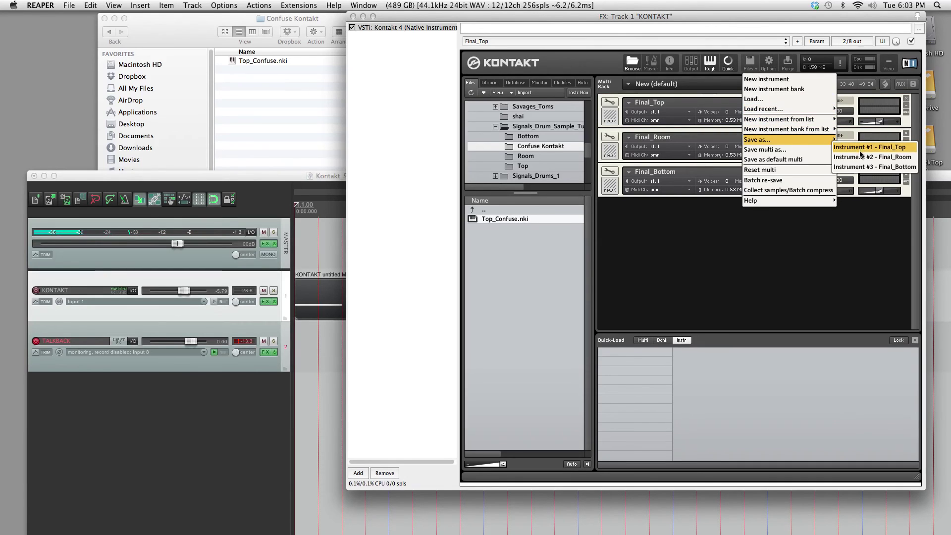
left_click(861, 157)
left_click(483, 126)
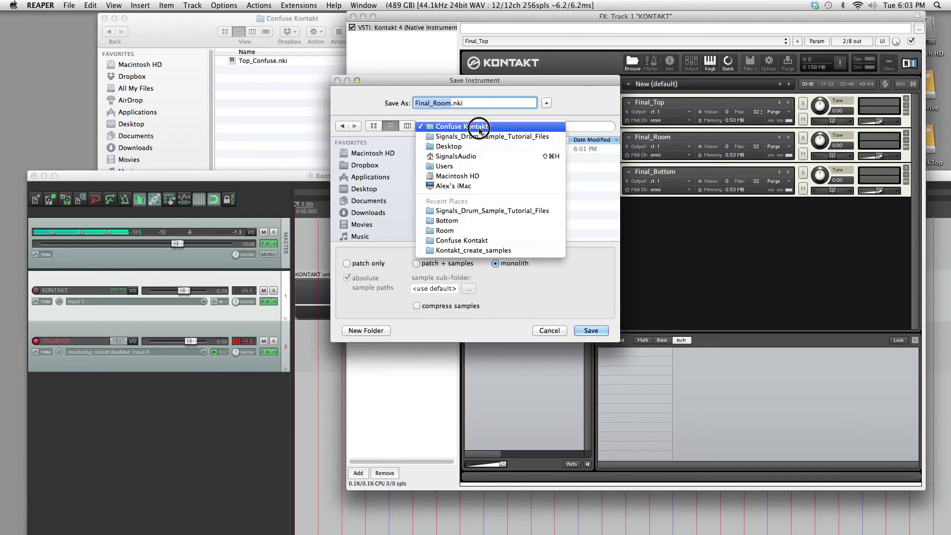
left_click(496, 135)
left_click(590, 330)
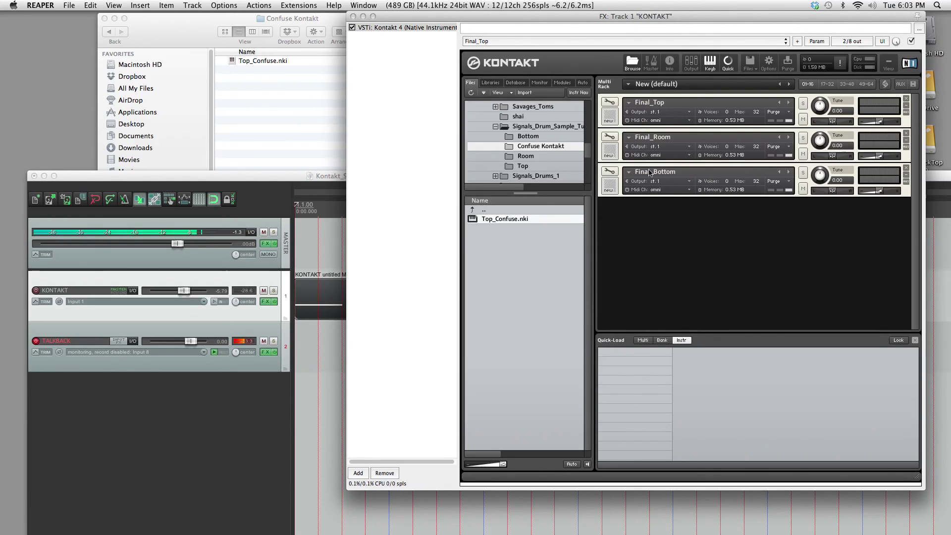
mouse_move(535, 530)
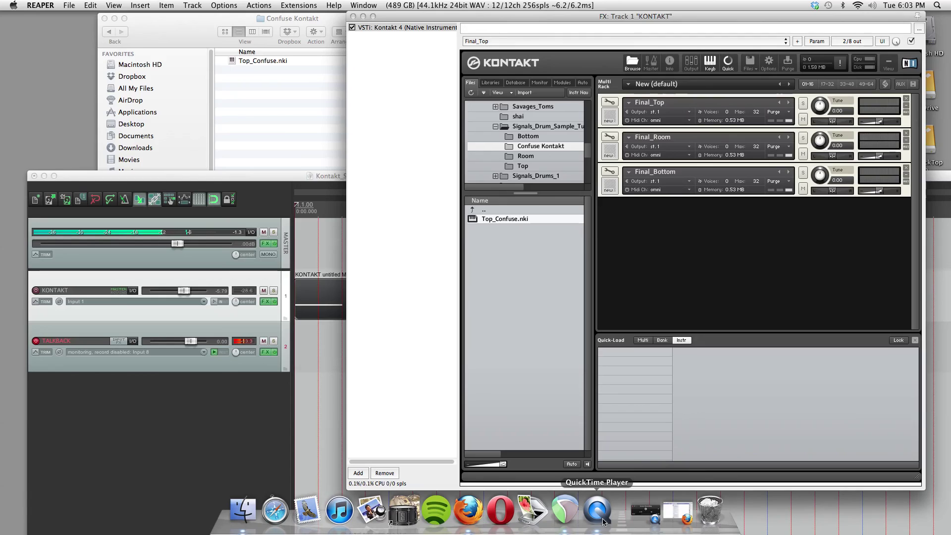